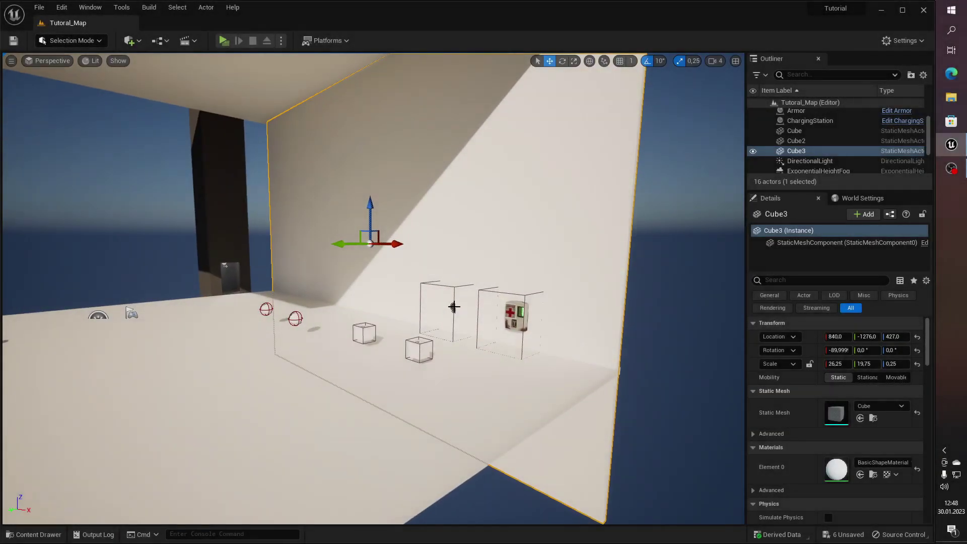
Step: Browse from the placed ChargingStation actor to its blueprint asset and open it
right_click(453, 306)
left_click(484, 56)
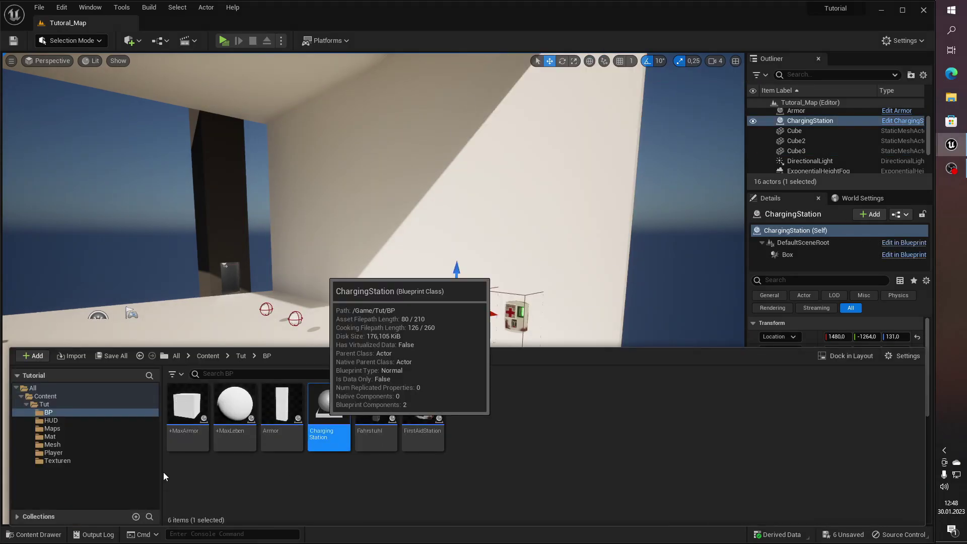
double_click(329, 408)
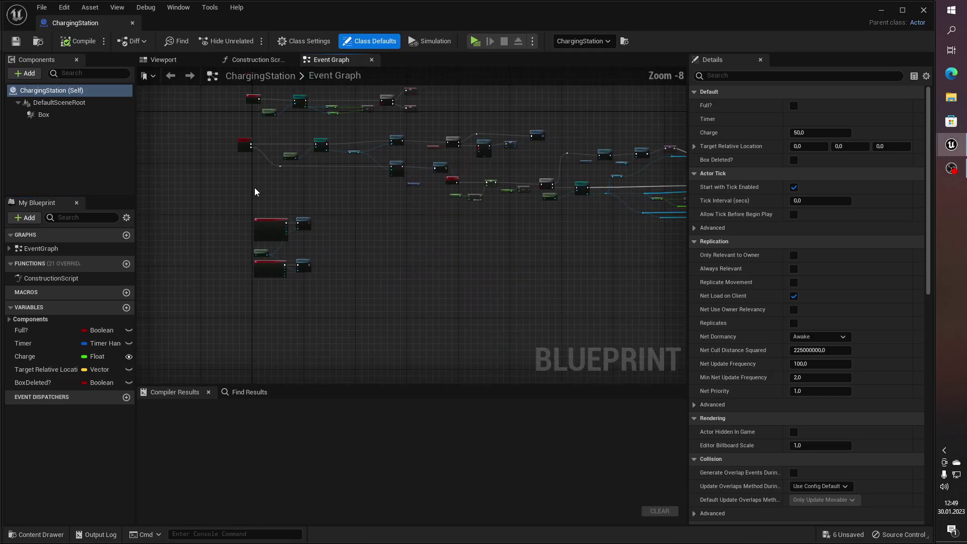
Step: Look over the Event Graph, then add NewChargerMain as a mesh component in the blueprint viewport
scroll(269, 330, "down", 2)
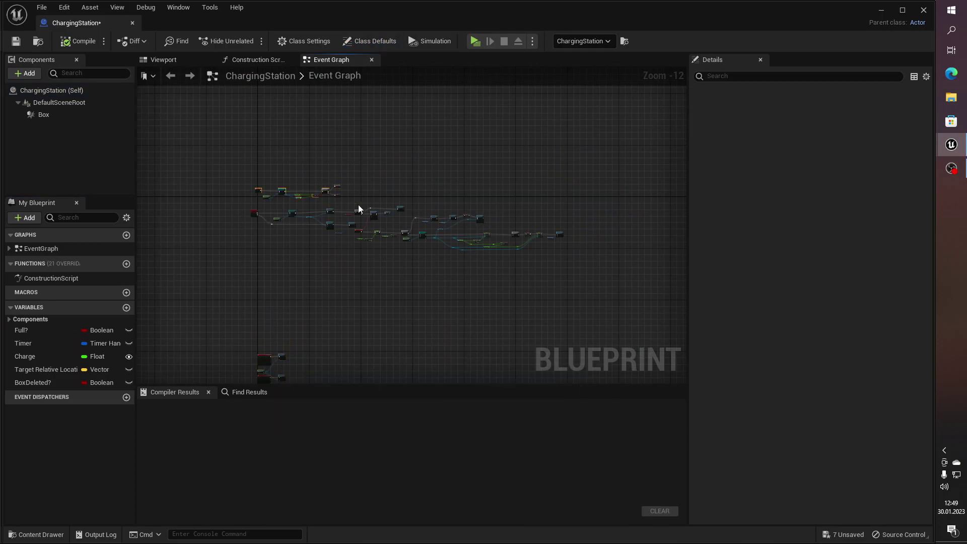
scroll(240, 325, "up", 3)
scroll(281, 304, "up", 2)
right_click_drag(280, 305, 314, 246)
scroll(289, 211, "up", 3)
right_click_drag(289, 211, 147, 123)
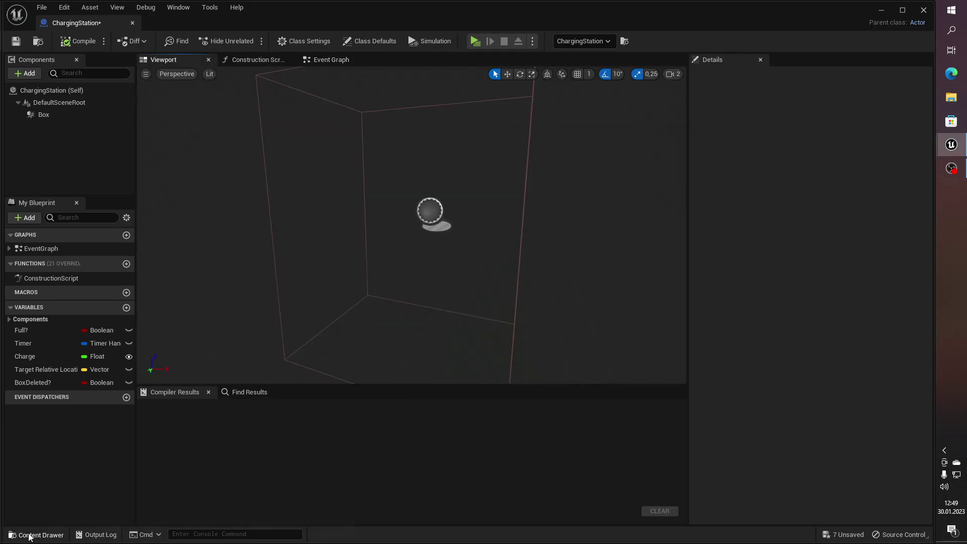
left_click(30, 534)
left_click_drag(413, 214, 414, 214)
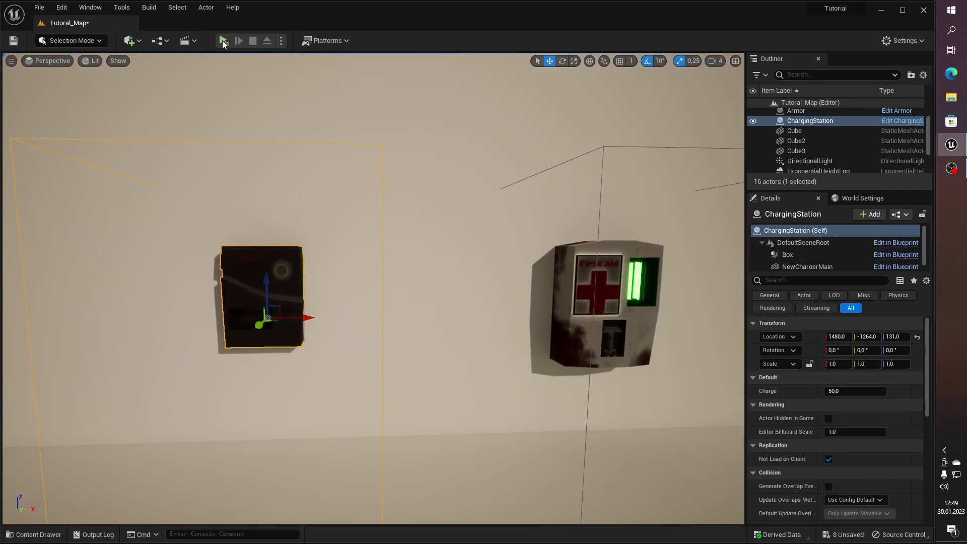
Step: Play-test the charger in Standalone, then set NewChargerMain's scale to 1.3
left_click(223, 42)
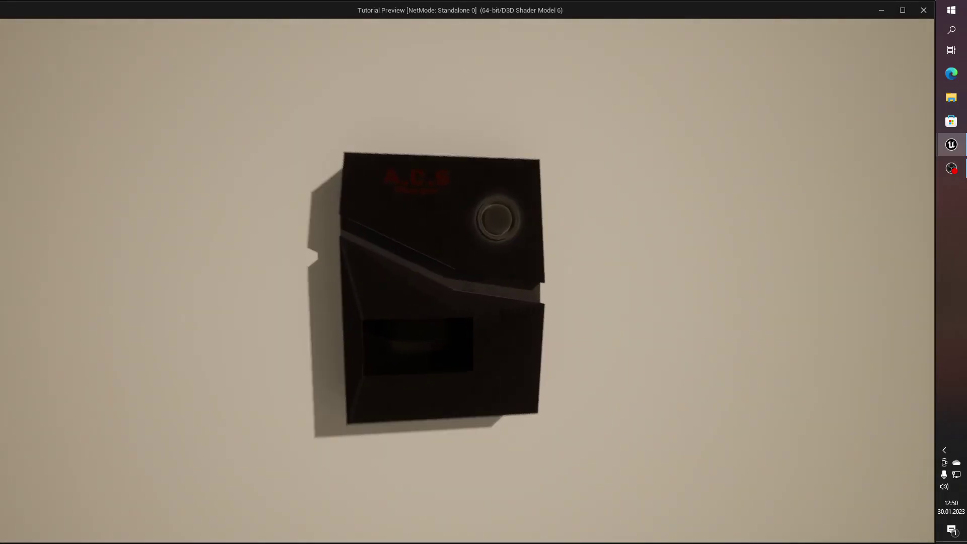
key("Escape")
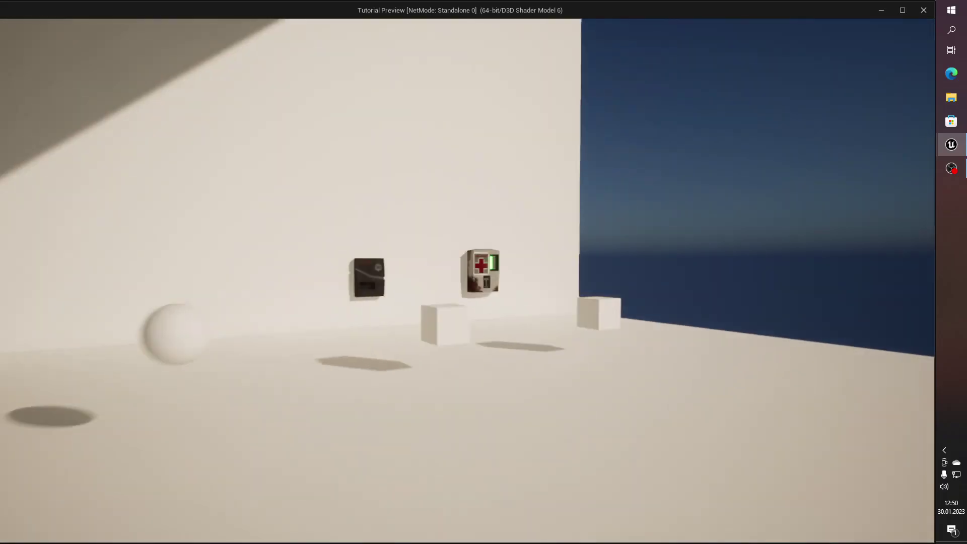
key("ctrl+e")
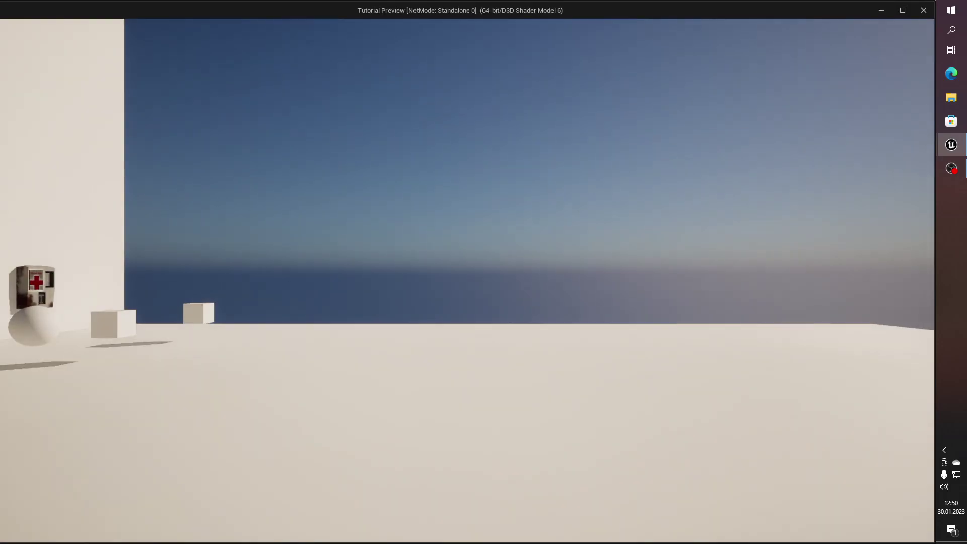
key("Return")
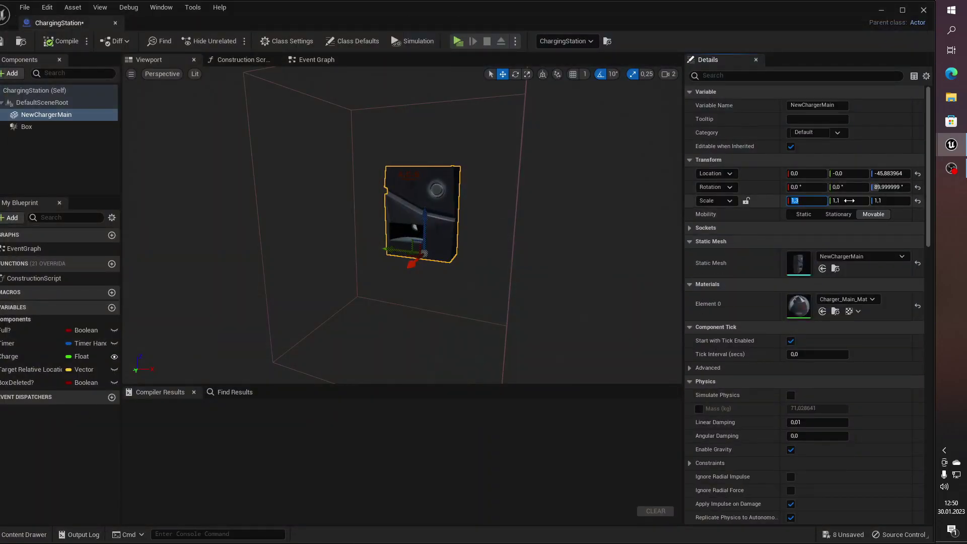
Step: Walk up to the enlarged charger in a play test, then open the NewChargerHolder mesh
key("w")
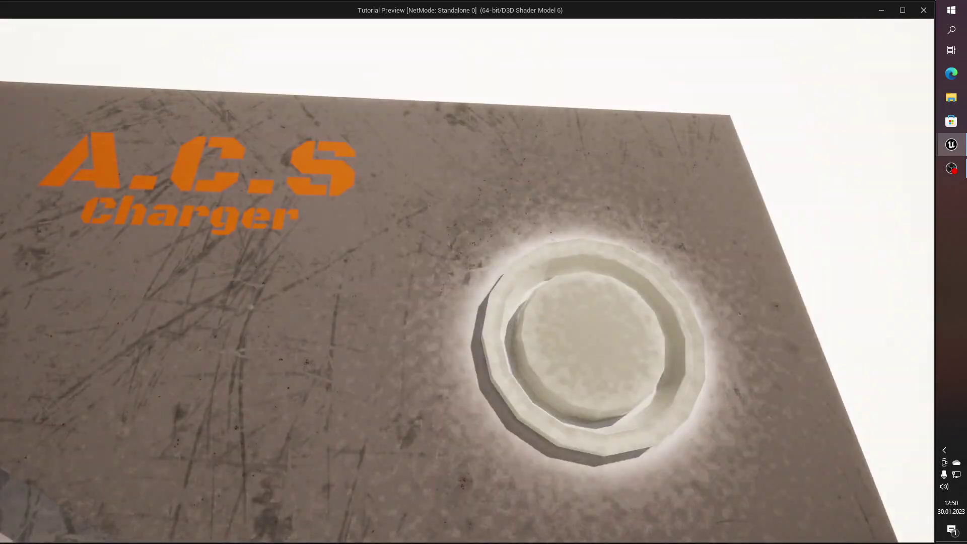
key("s")
key("Escape")
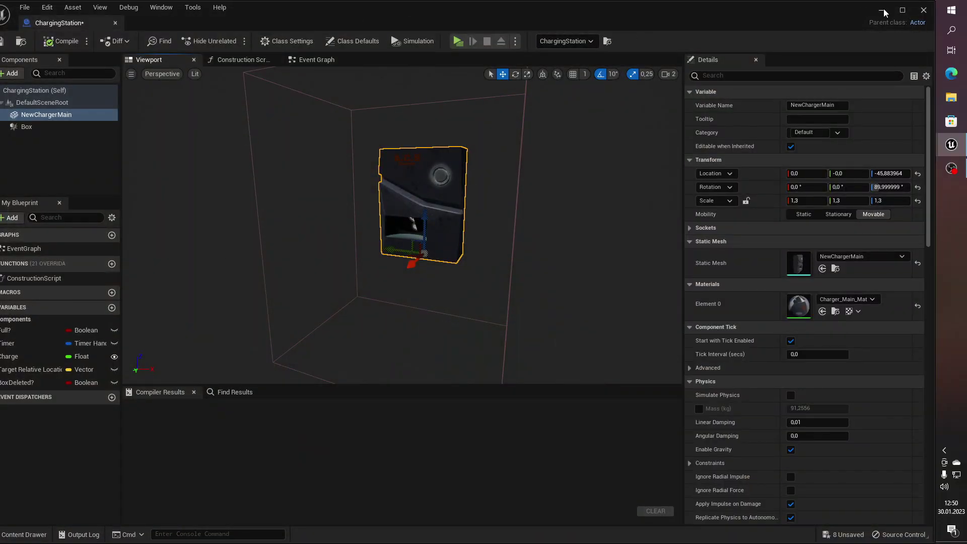
double_click(488, 408)
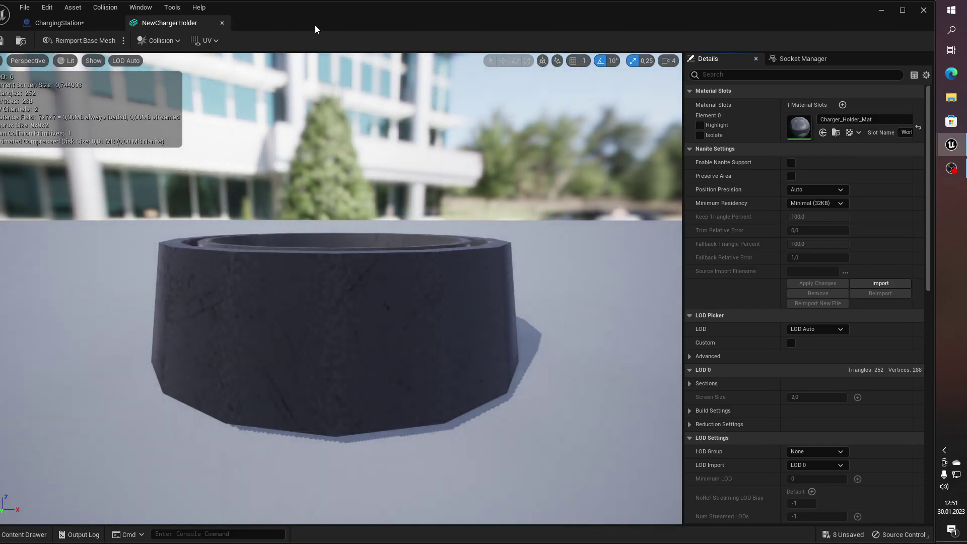
Step: Add the NewChargerHolder mesh to the ChargingStation blueprint and frame it
left_click(222, 23)
key("ctrl+space")
left_click_drag(489, 408, 435, 278)
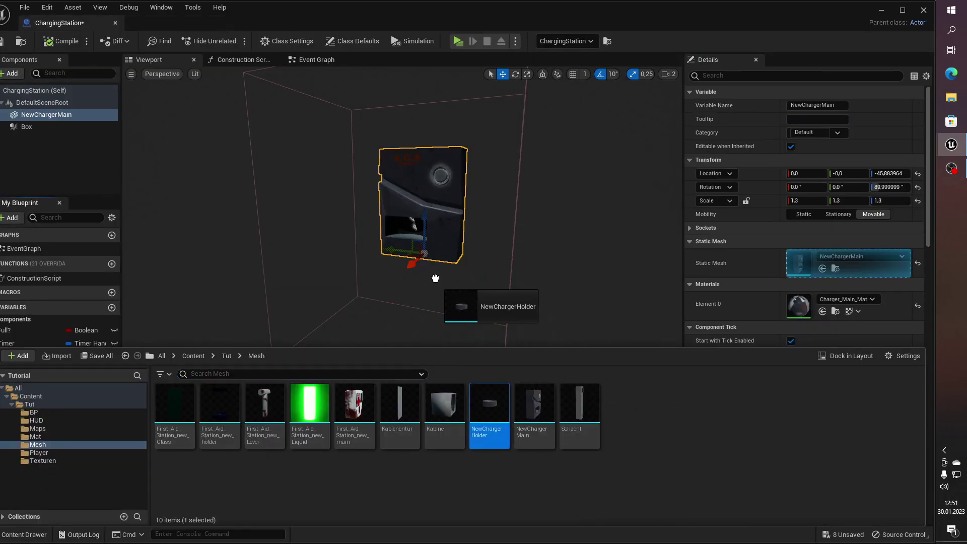
double_click(54, 127)
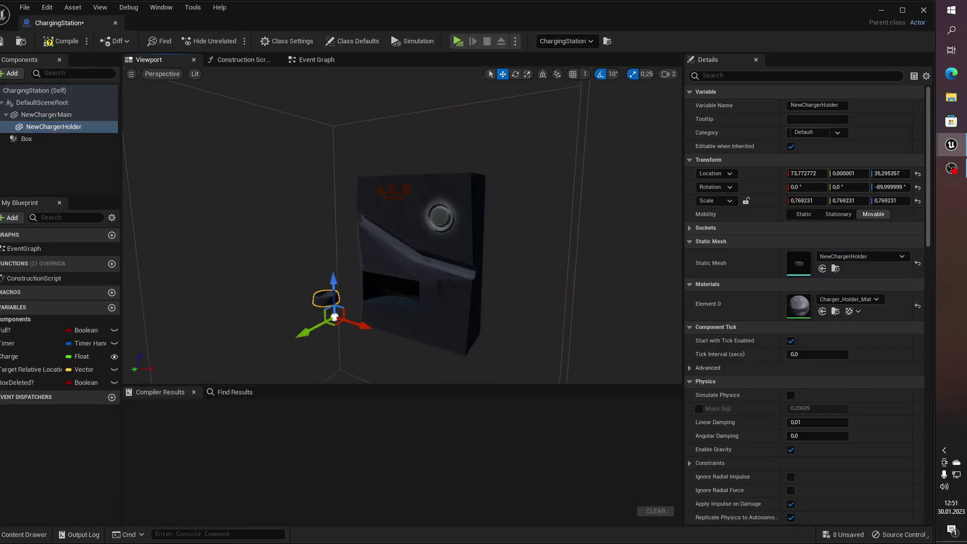
Step: Move the charger glass, energy and ring assets from Tut into the Mesh folder
left_click(17, 538)
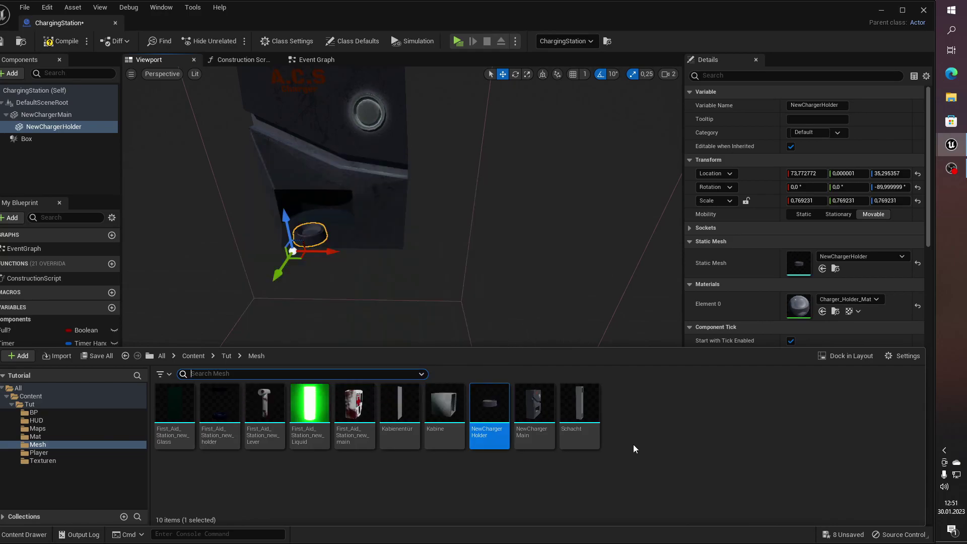
left_click(645, 446)
key("BackSpace")
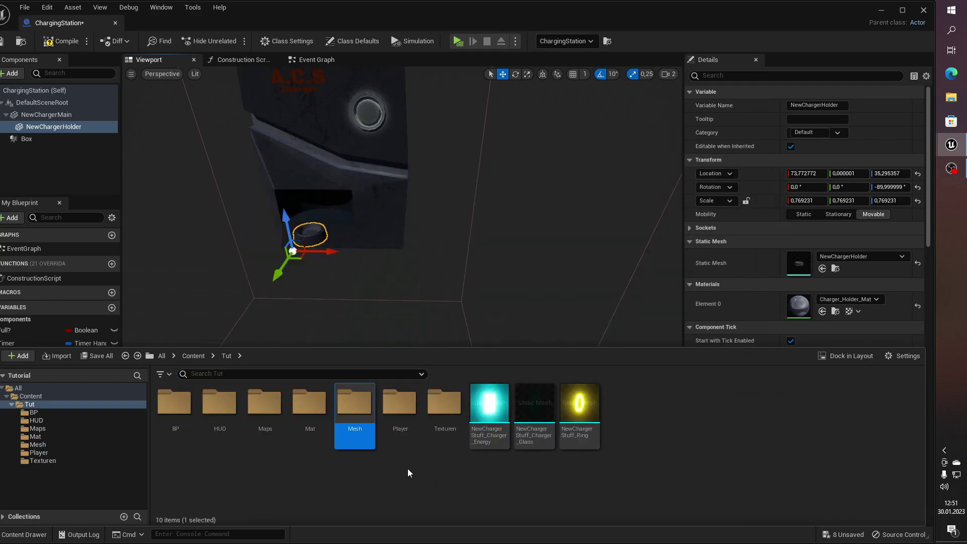
left_click_drag(534, 406, 372, 434)
left_click(396, 438)
left_click(24, 535)
left_click_drag(534, 405, 367, 432)
left_click(388, 440)
double_click(354, 403)
Step: Add and delete a glass component, and place NewChargerHolder directly under the root
mouse_move(624, 406)
left_mouse_down()
mouse_move(300, 319)
mouse_move(297, 204)
left_mouse_up()
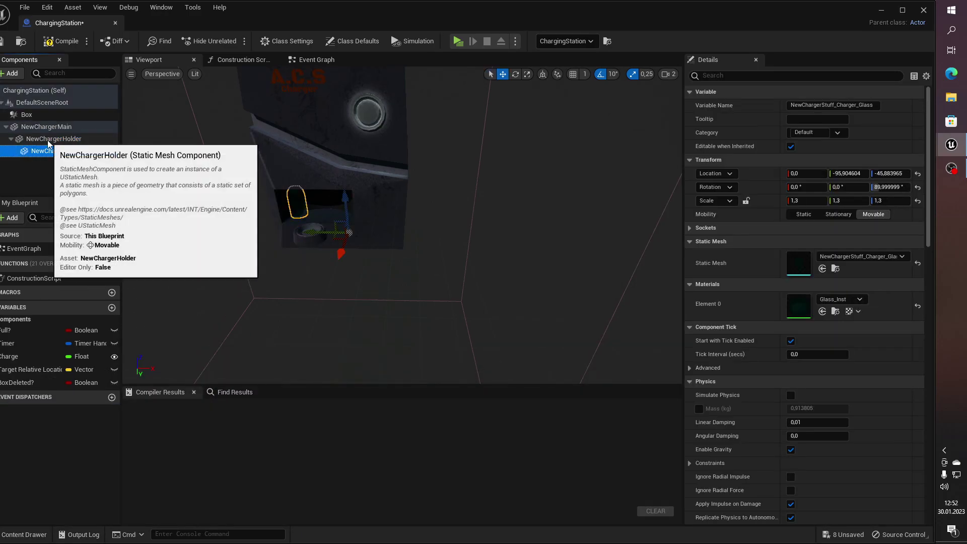
left_click_drag(45, 150, 35, 130)
key("Delete")
left_click(35, 126)
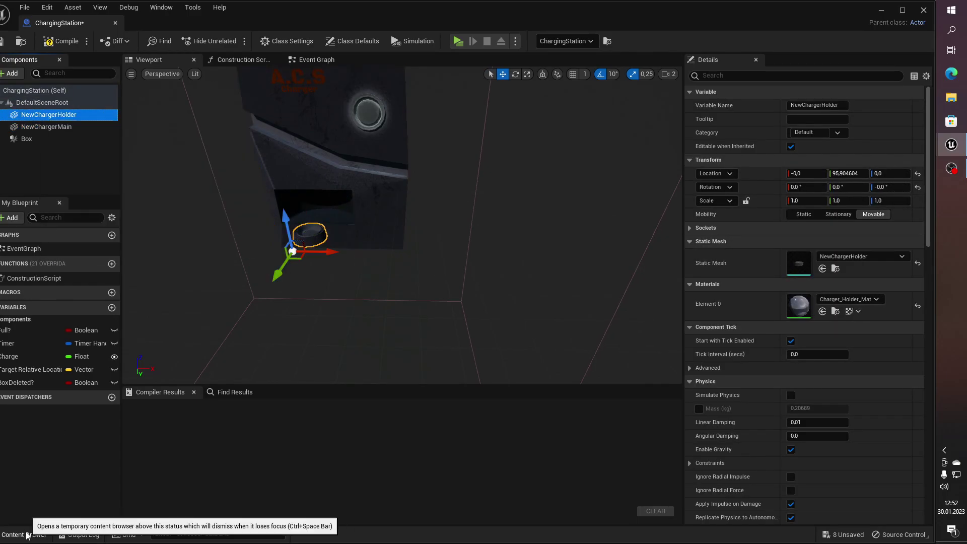
Step: Attach the charger glass mesh as a child of NewChargerHolder and raise the tube
key("f")
key("ctrl+space")
left_click_drag(619, 421, 48, 114)
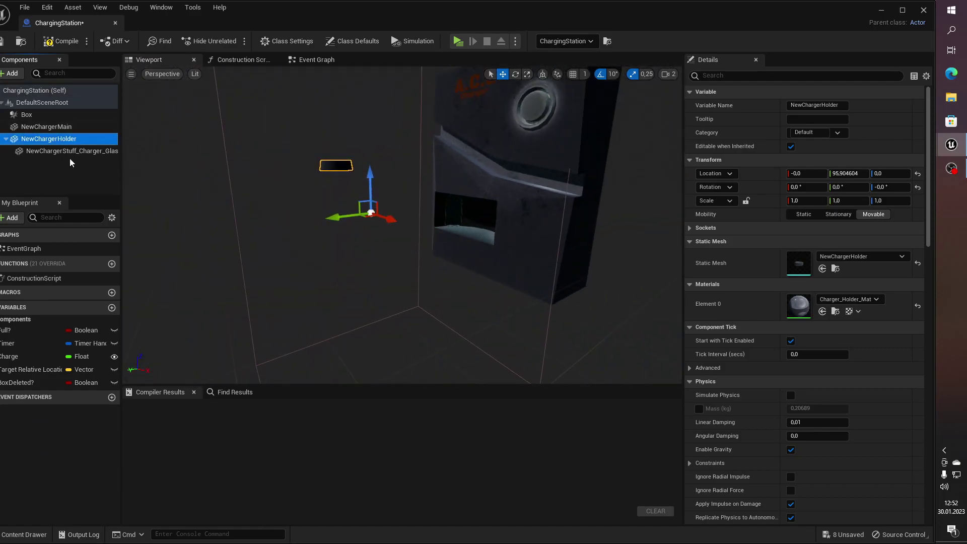
left_click_drag(63, 140, 55, 144)
key("ctrl+z")
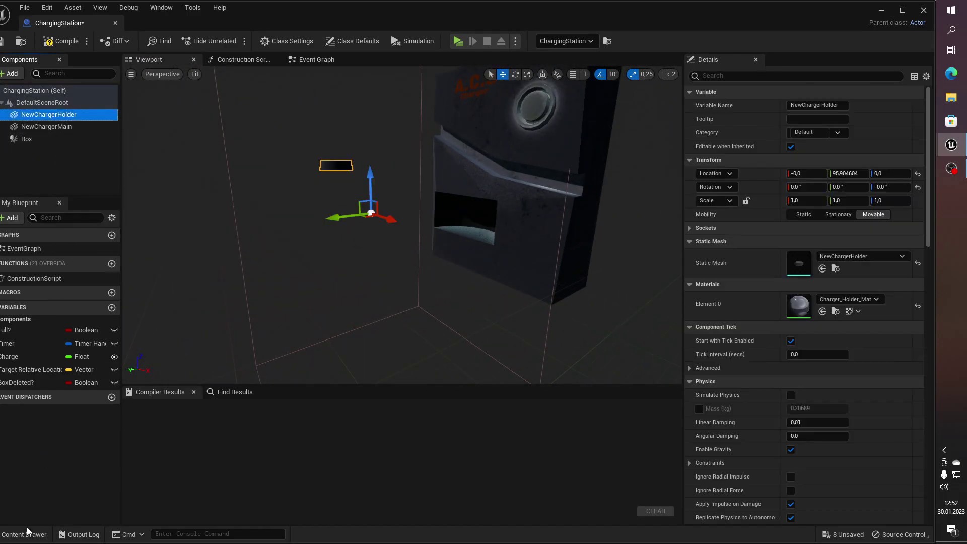
key("ctrl+space")
left_click_drag(619, 421, 48, 115)
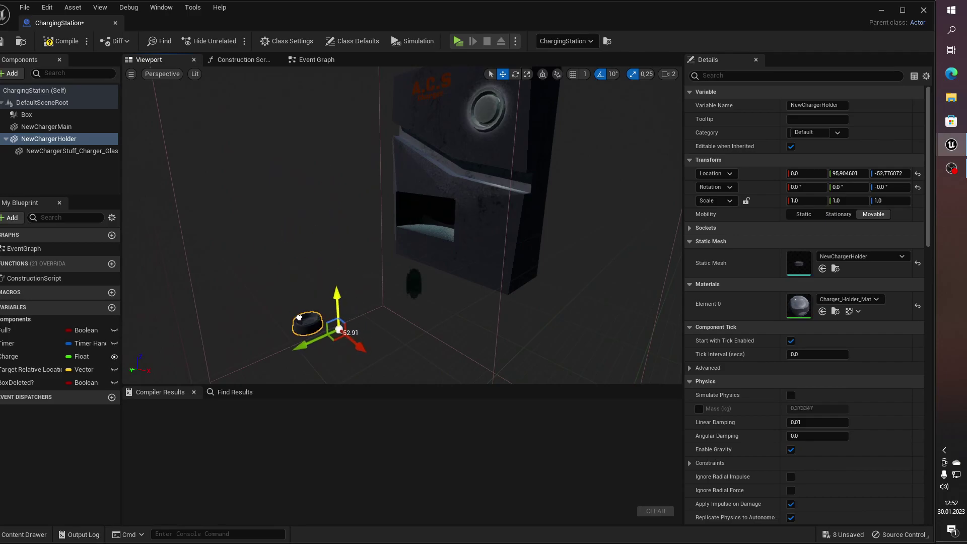
right_click_drag(299, 318, 383, 283)
left_click(476, 233)
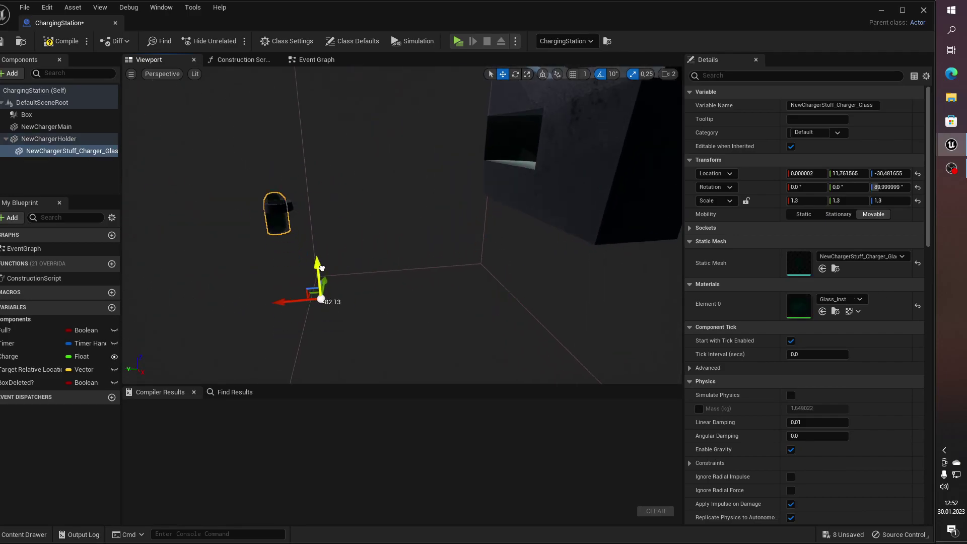
left_click_drag(322, 279, 323, 267)
right_click_drag(322, 267, 477, 501)
Step: Try adding the Energy mesh and repositioning the glass, undoing those changes
key("ctrl+space")
left_click_drag(86, 166, 75, 151)
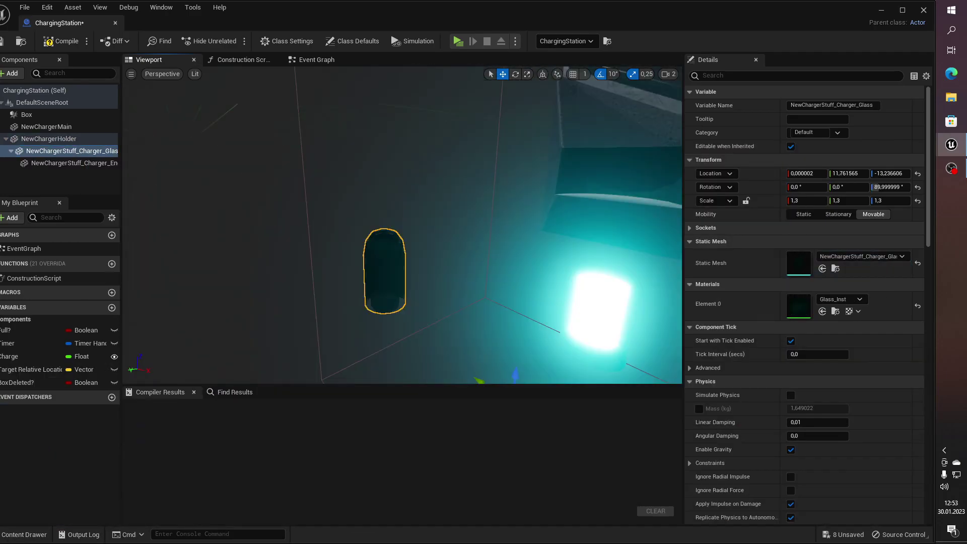
key("ctrl+z")
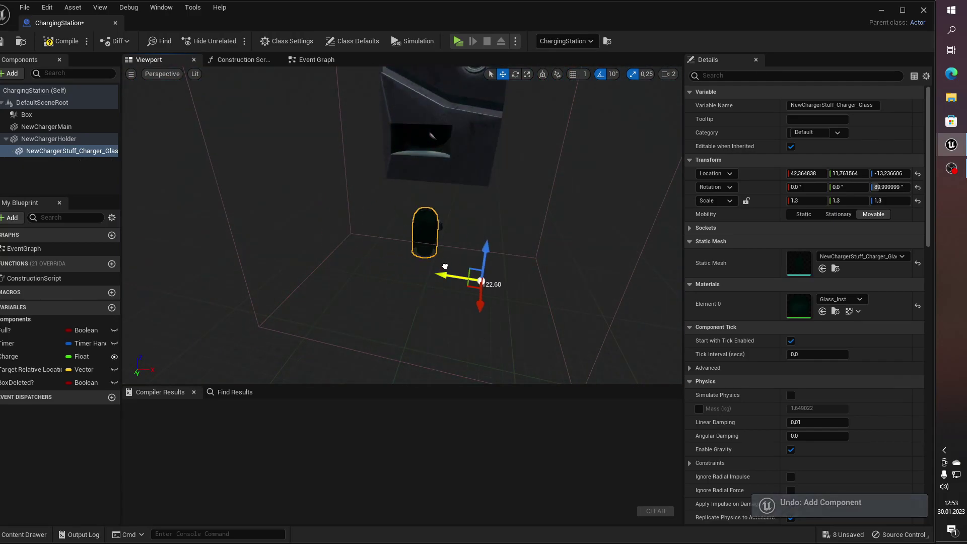
key("ctrl+space")
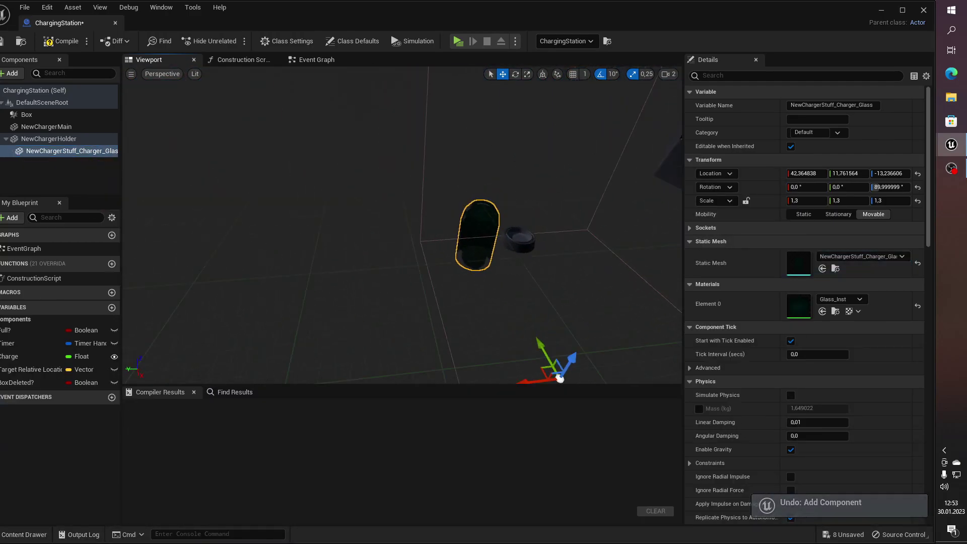
left_click_drag(560, 377, 485, 296)
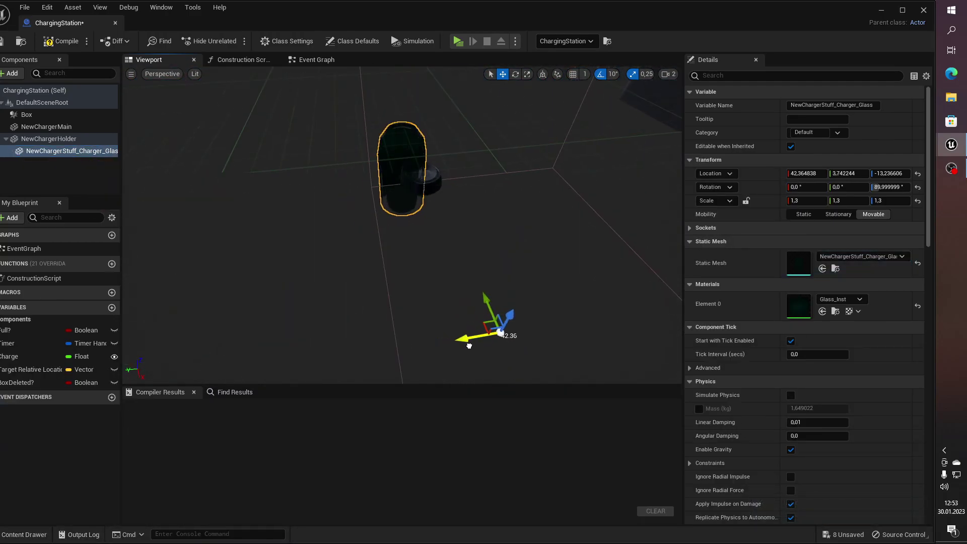
key("ctrl+z")
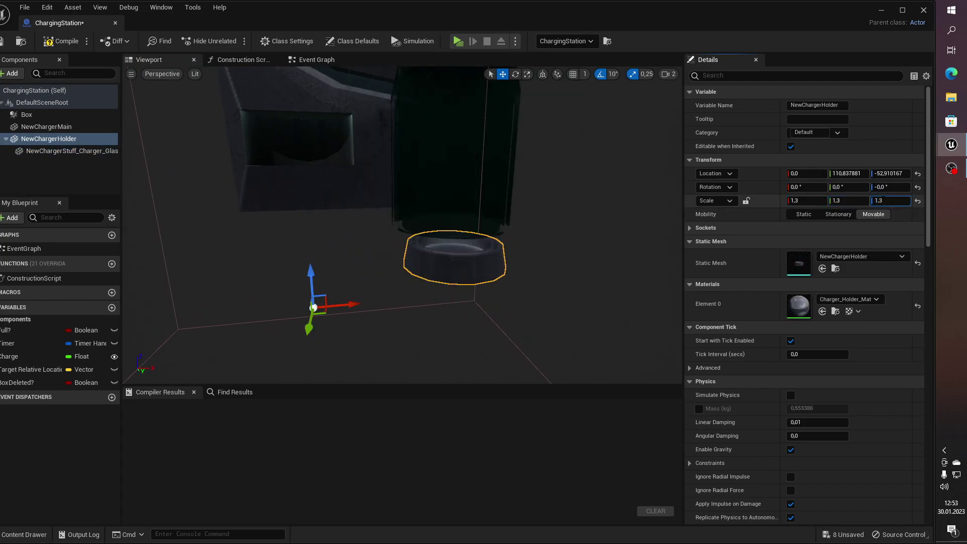
key("ctrl+y")
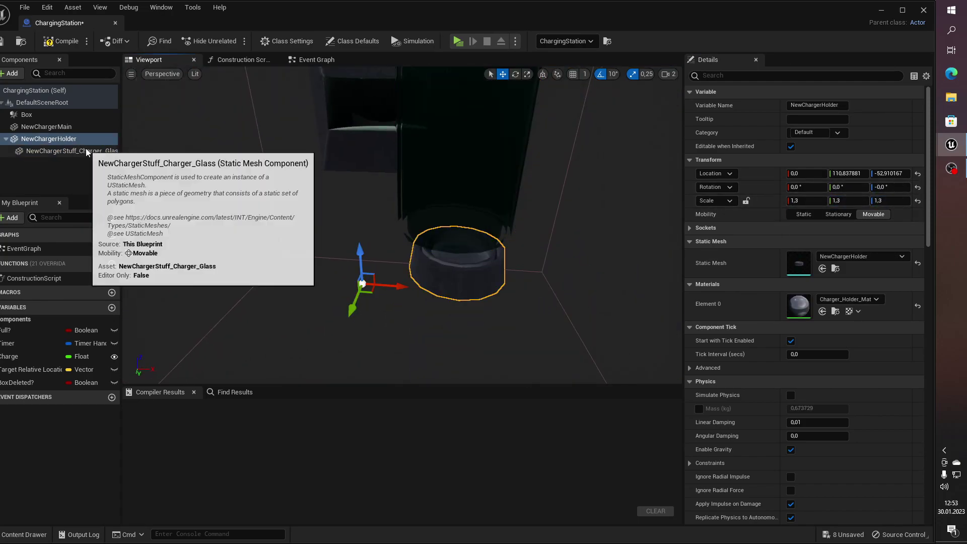
key("ctrl+z")
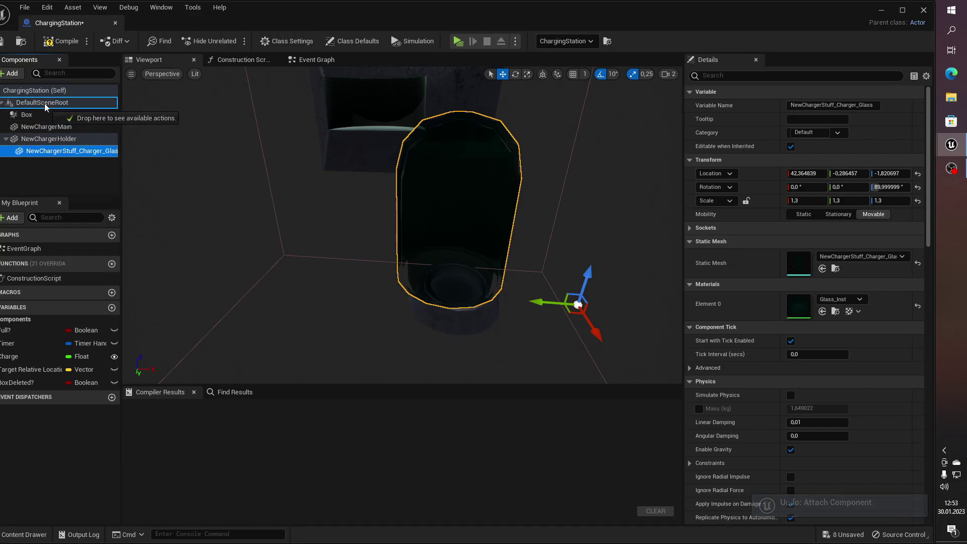
Step: Seat the glass tube down on the holder, then view it in the Tutoral_Map level
left_click(806, 200)
type("1")
key("ctrl+z")
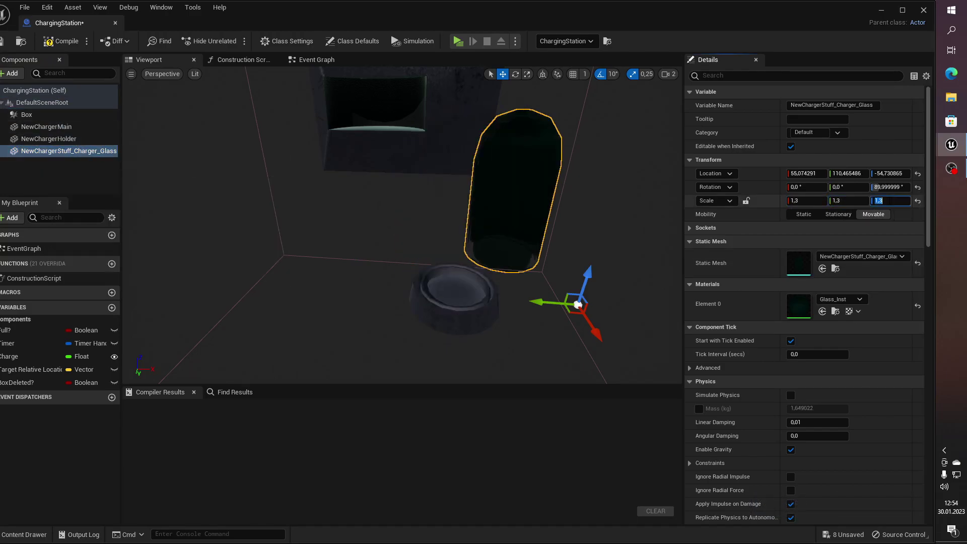
left_click_drag(504, 216, 431, 212, "alt")
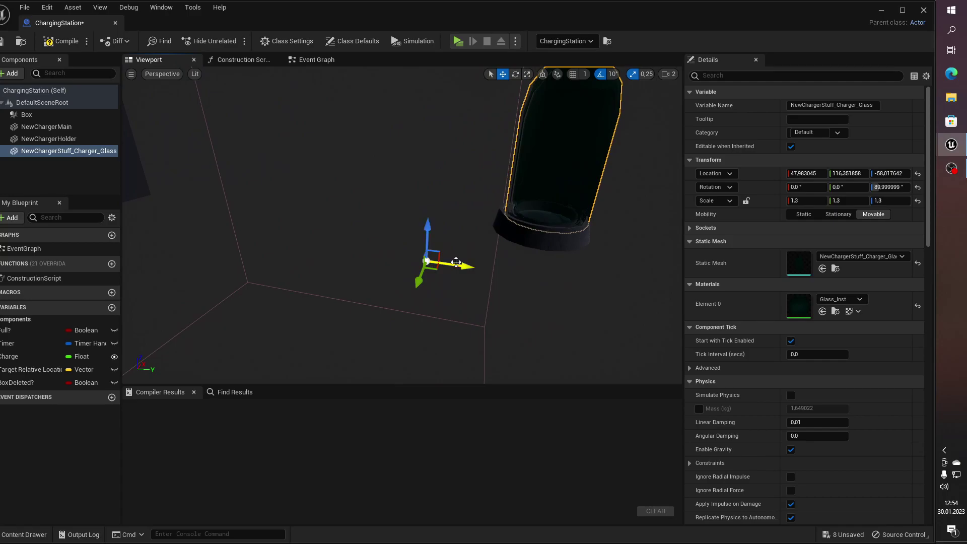
scroll(522, 259, "up", 5)
left_click_drag(377, 248, 376, 248)
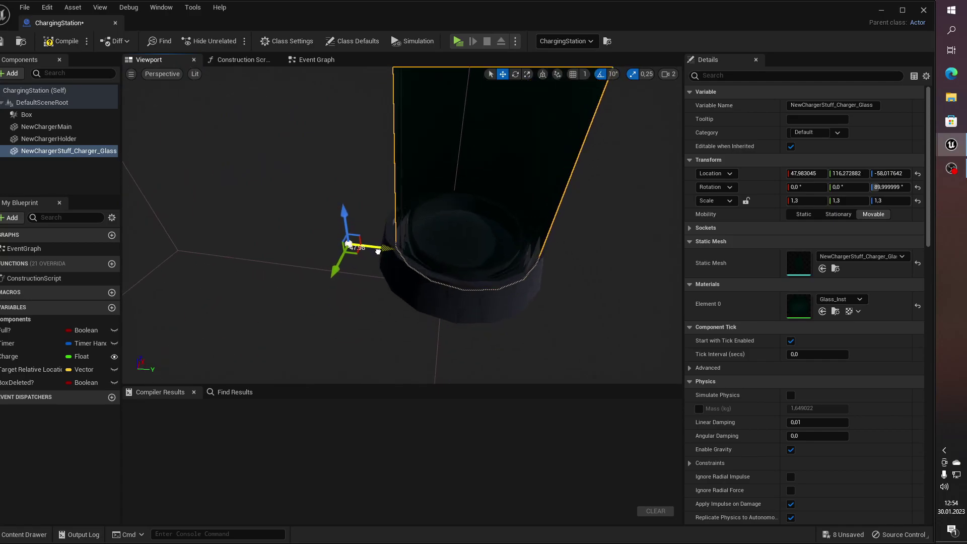
key("alt+Tab")
right_click_drag(506, 173, 507, 173)
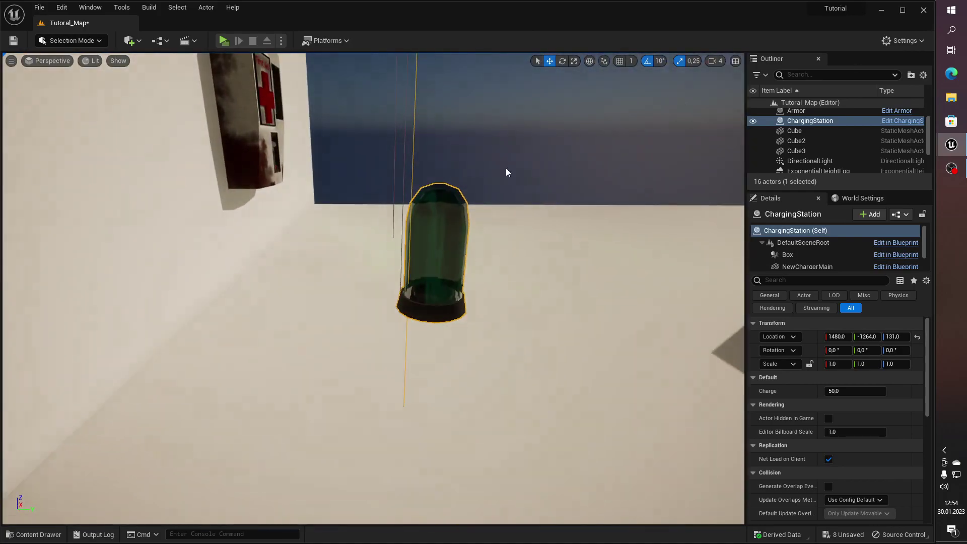
Step: Fly around the charging station in the level to check the glass and floor shadow
right_click_drag(692, 92, 691, 92)
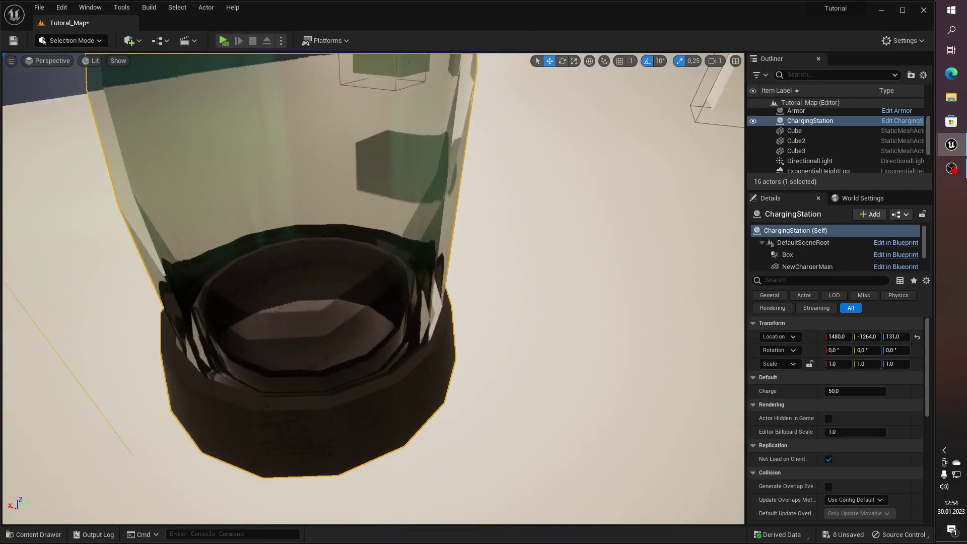
right_click_drag(692, 93, 692, 93)
left_click(902, 120)
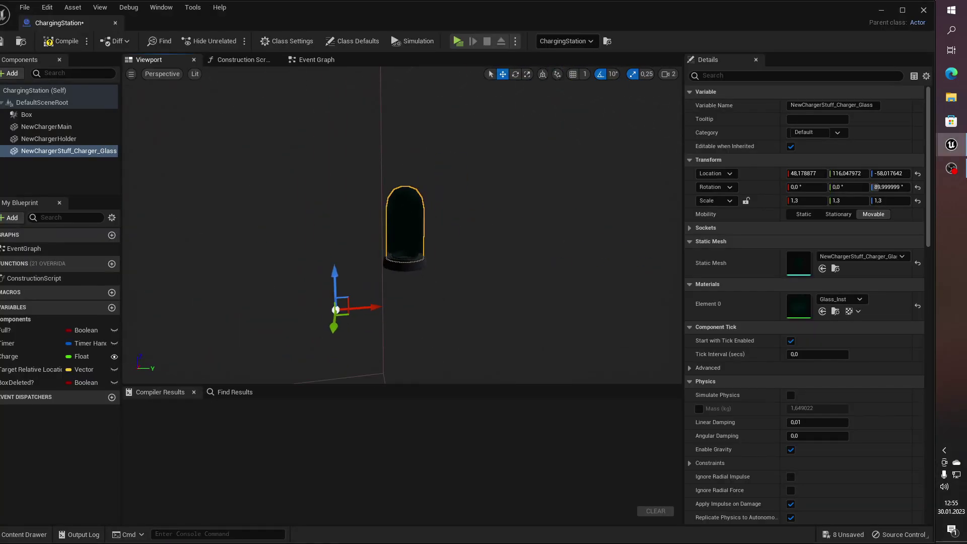
Step: Add the NewChargerStuff_Charger_Energy mesh to the ChargingStation blueprint
key("ctrl+space")
left_click(578, 403)
left_click_drag(578, 403, 436, 200)
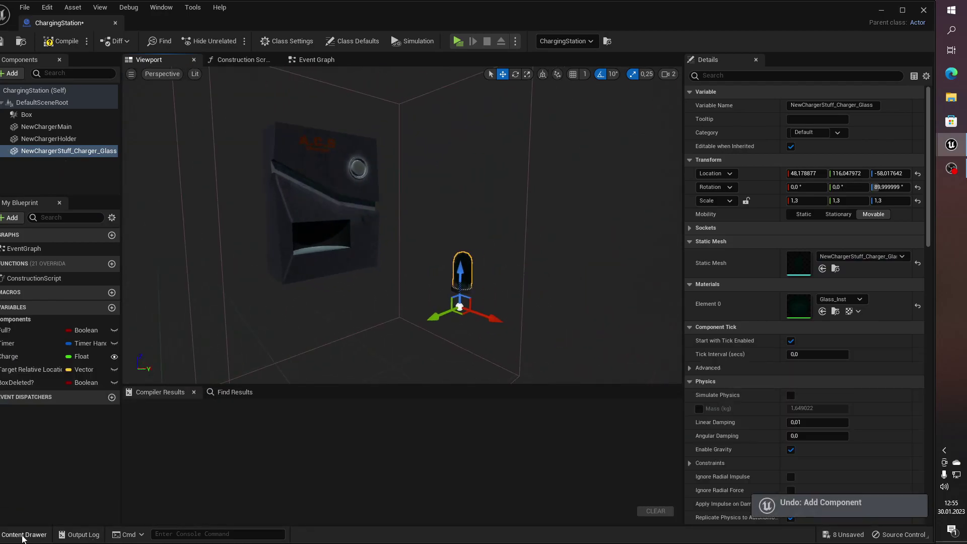
left_click(25, 535)
mouse_move(579, 406)
left_mouse_down()
mouse_move(118, 464)
mouse_move(421, 277)
left_mouse_up()
Step: Lower the energy mesh inside the glass tube and return to the level view
key("f")
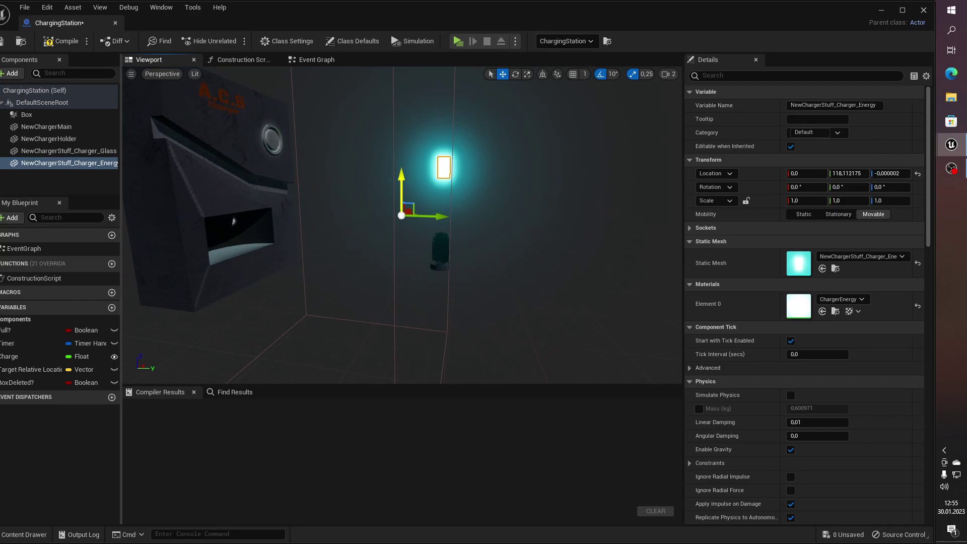
left_click_drag(405, 188, 469, 296)
key("f")
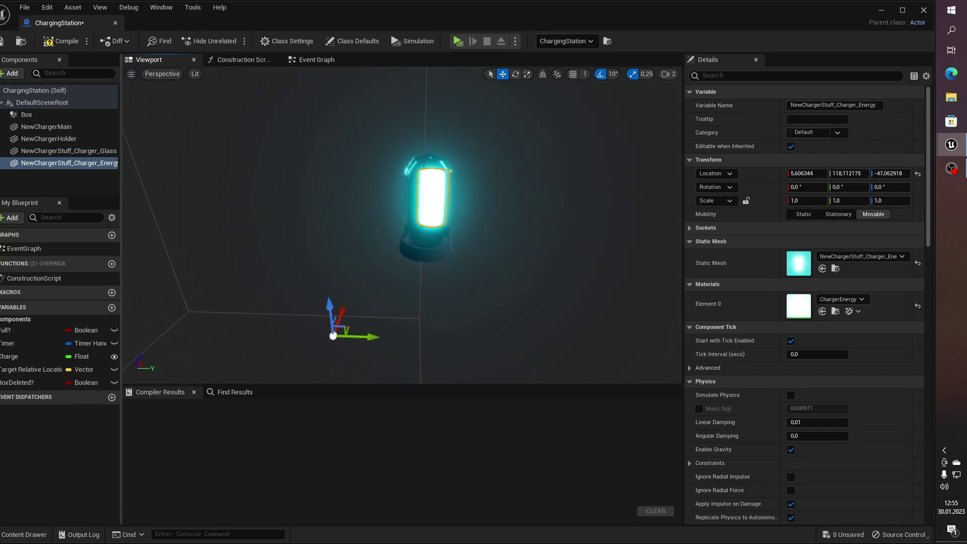
left_click_drag(362, 338, 359, 348)
scroll(352, 227, "up", 10)
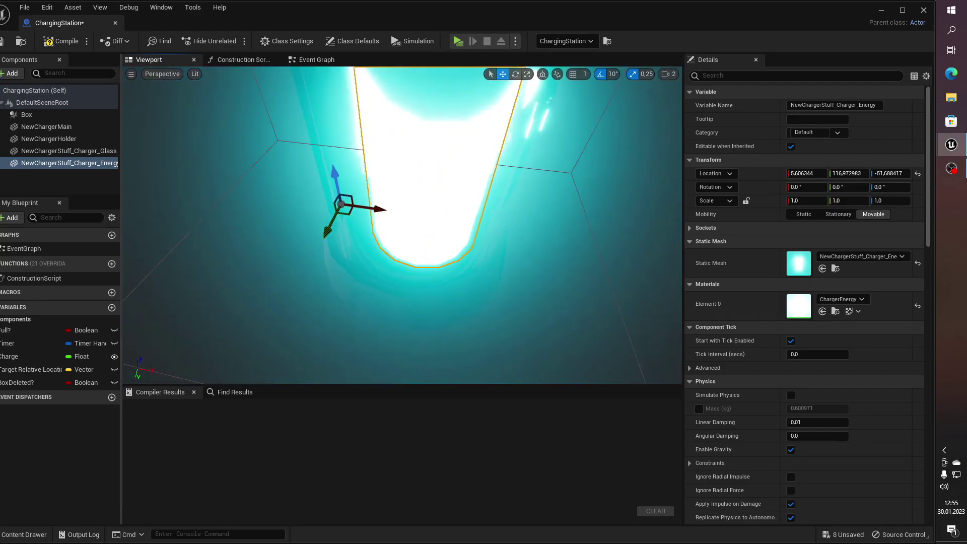
scroll(403, 227, "down", 3)
key("alt+Tab")
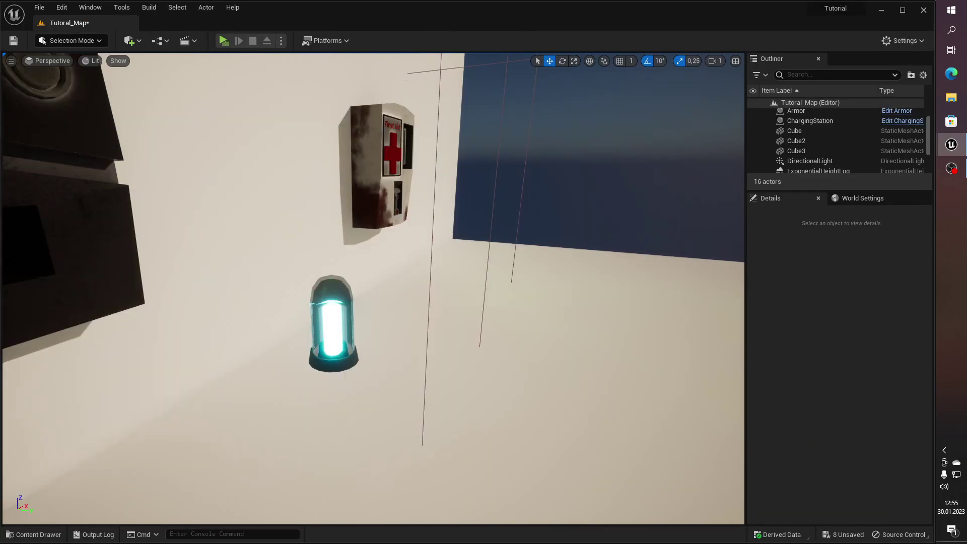
Step: Inspect the glowing tube and play-test the level
scroll(366, 272, "up", 5)
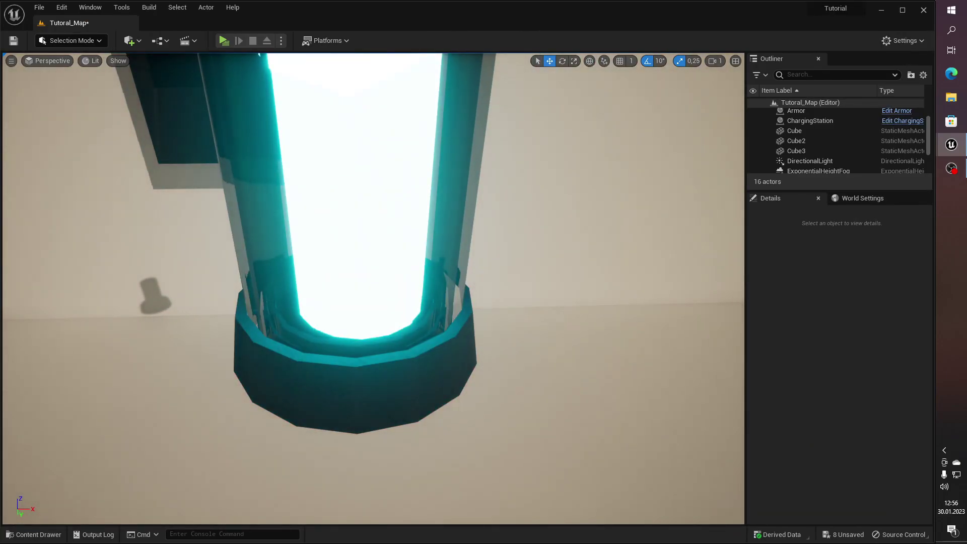
left_click_drag(384, 202, 384, 231, "alt")
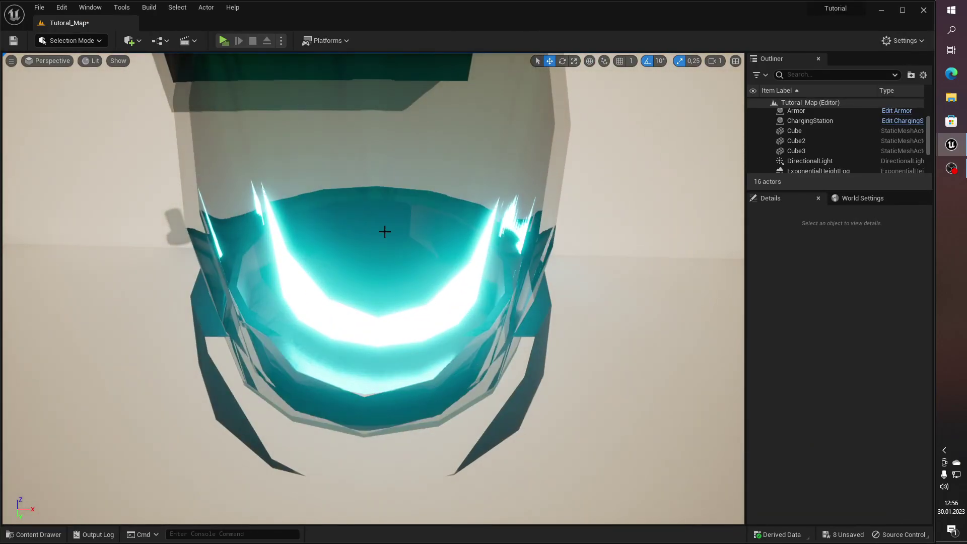
key("ctrl+z")
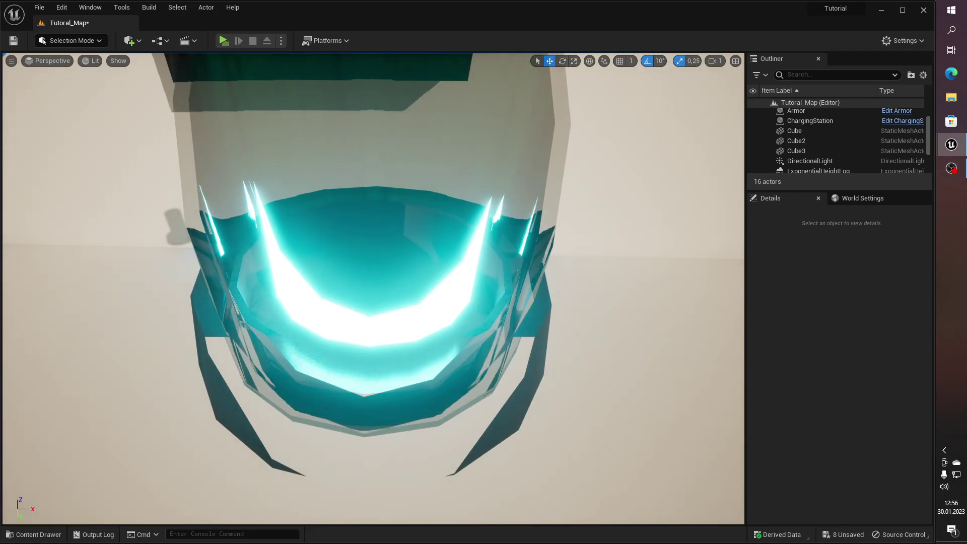
left_click_drag(385, 231, 385, 202, "alt")
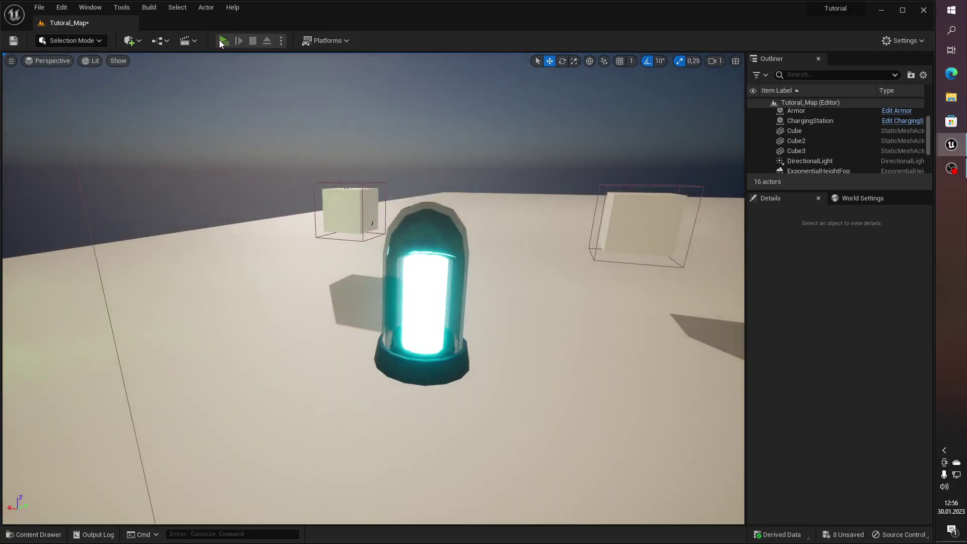
left_click(221, 42)
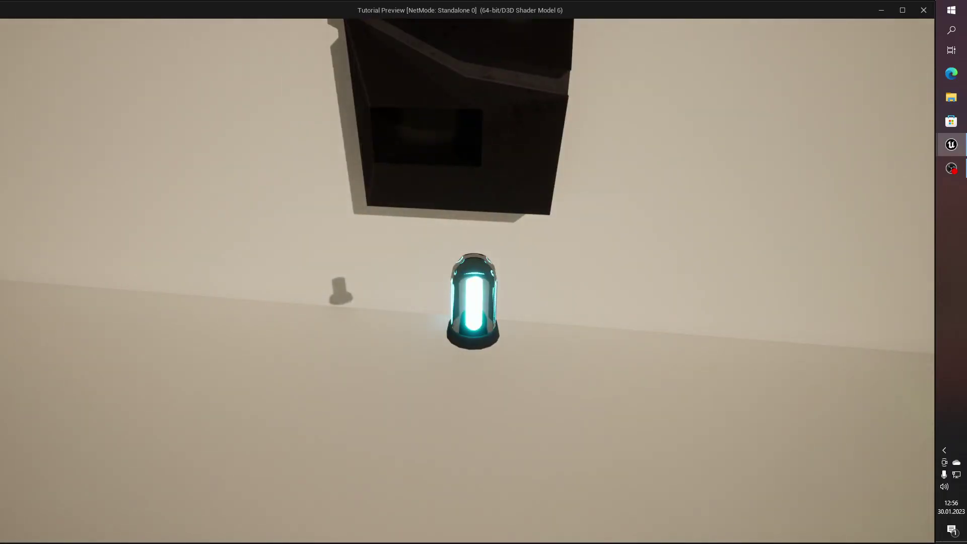
key("Escape")
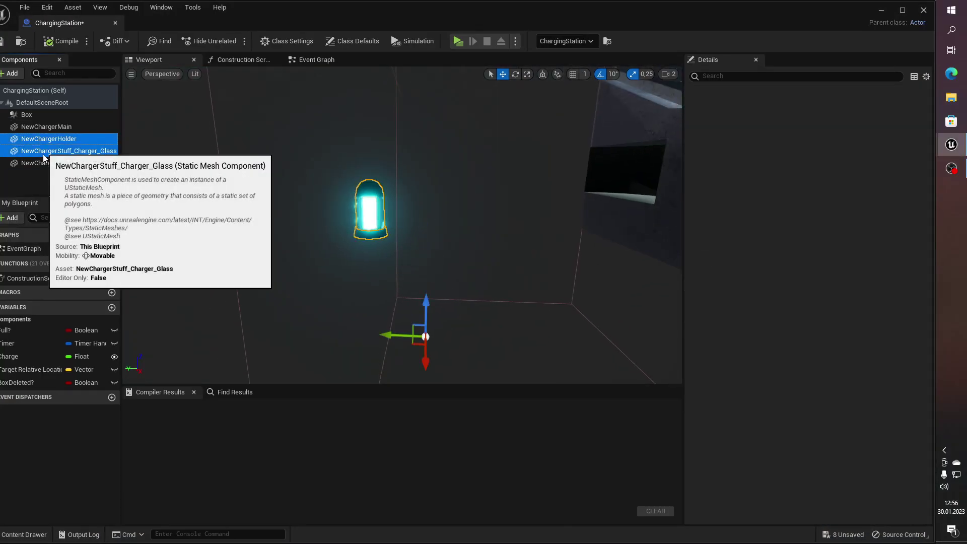
Step: Duplicate the holder, glass and energy set twice sideways into three tubes
left_click(49, 139, "shift")
key("f")
left_click_drag(541, 323, 354, 247, "alt")
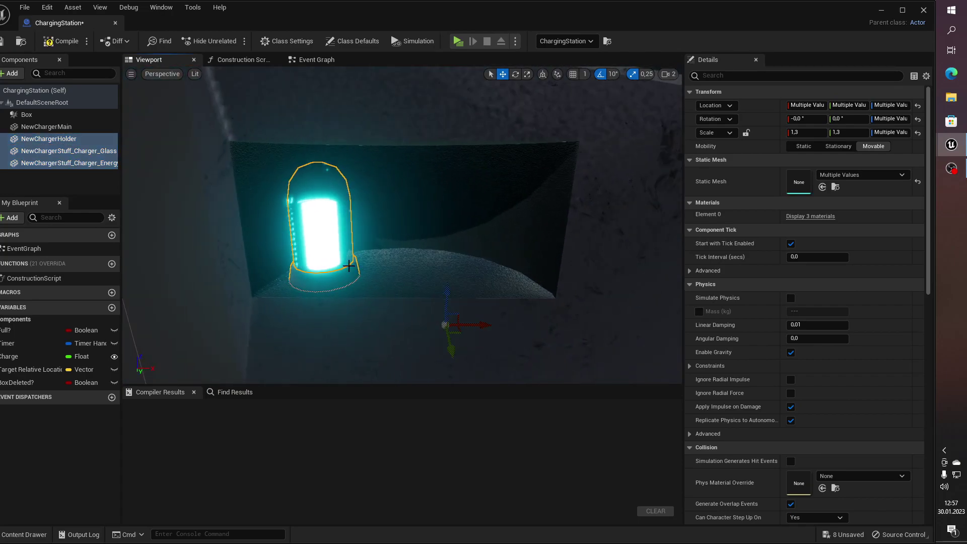
left_click_drag(447, 328, 255, 296, "alt")
left_click_drag(339, 296, 410, 302, "alt")
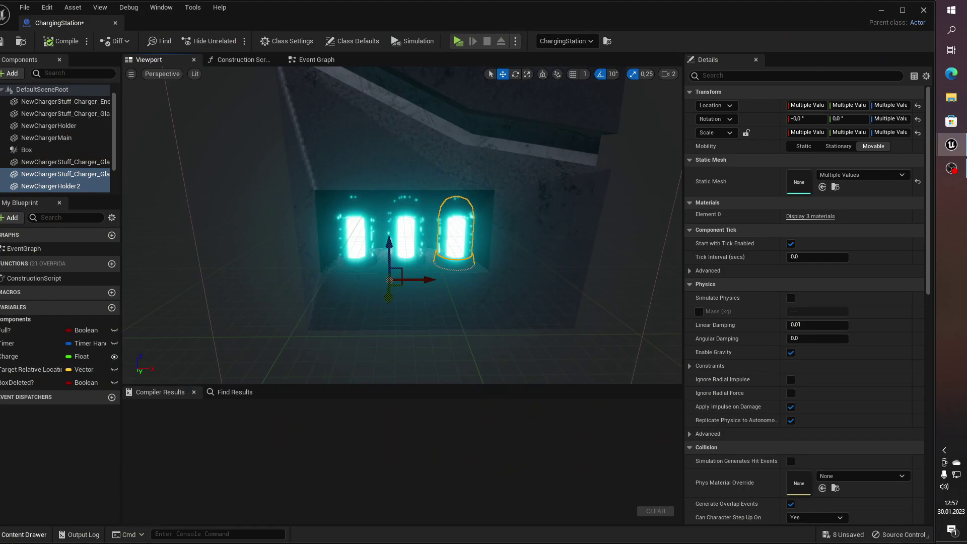
key("ctrl+space")
left_click(396, 346)
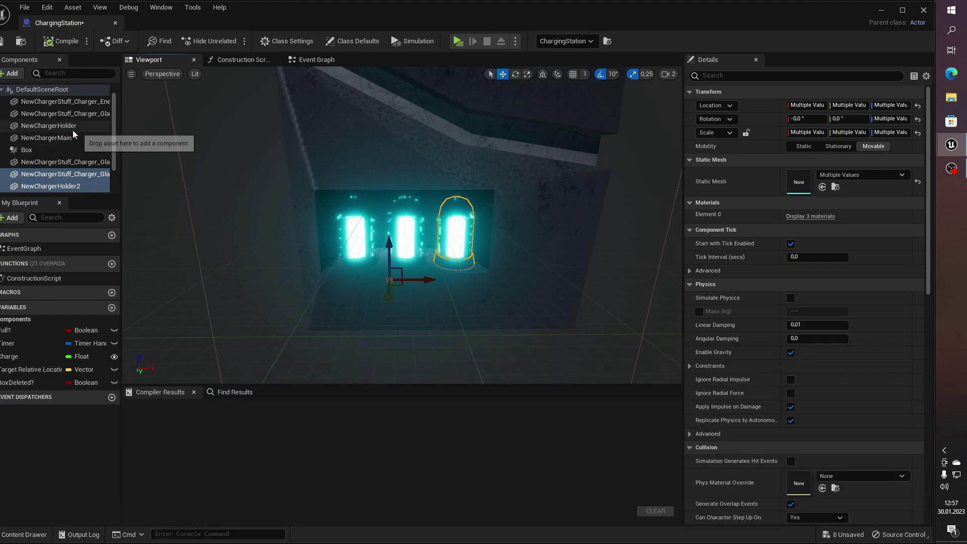
Step: Add a Sphere Collision component under DefaultSceneRoot, replacing a mistaken sphere mesh
left_click(11, 73)
left_click(32, 183)
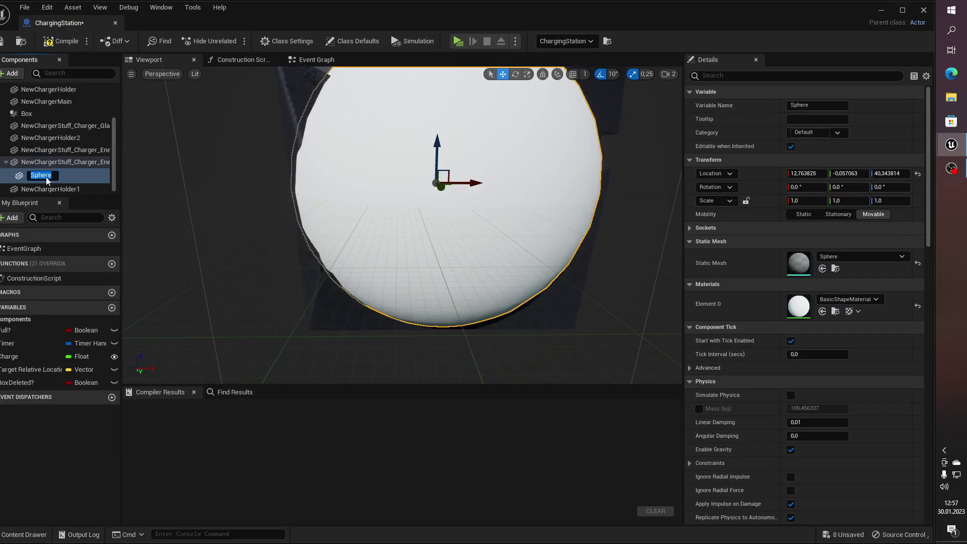
key("ctrl+z")
left_click(20, 78)
key("Escape")
left_click(29, 100)
left_click(11, 73)
type("coll")
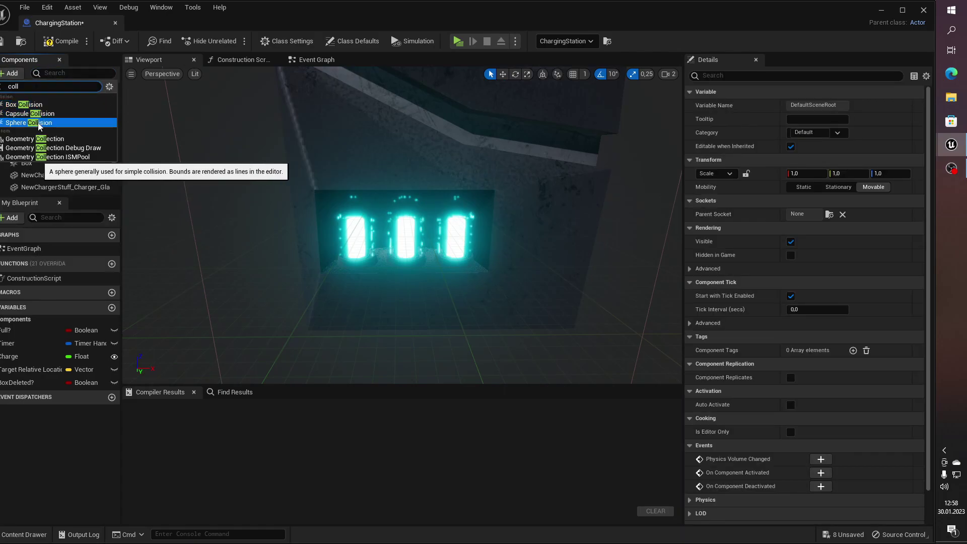
left_click(38, 126)
right_click_drag(323, 151, 320, 136)
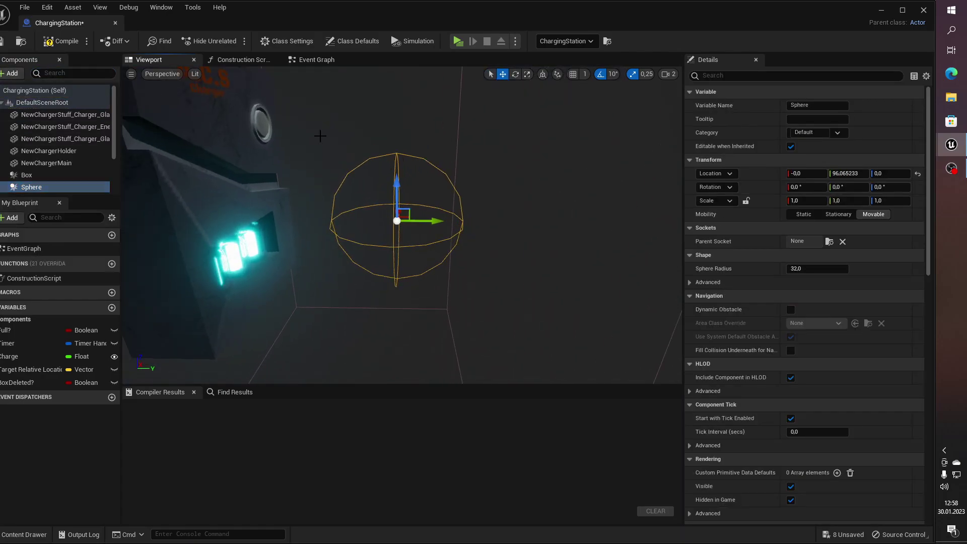
right_click_drag(360, 184, 383, 187)
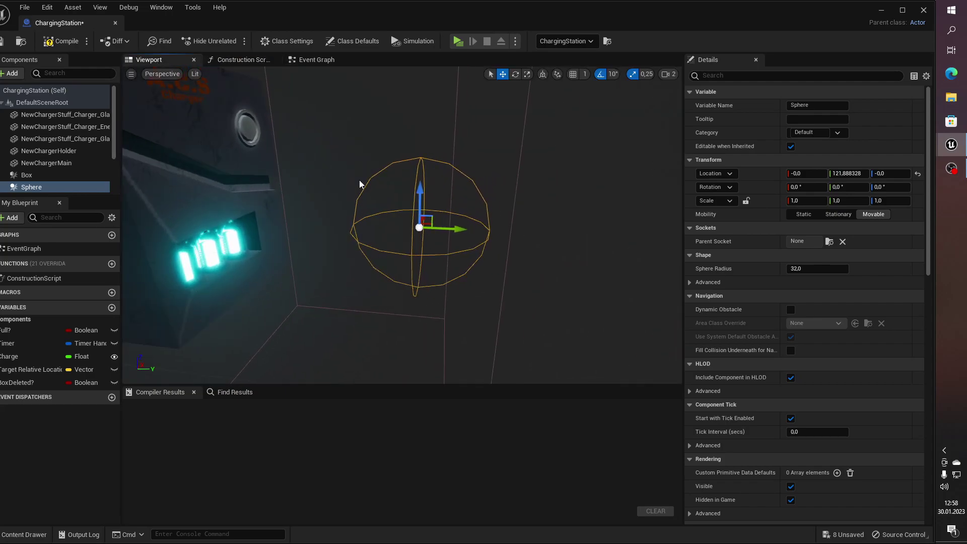
right_click_drag(371, 222, 372, 222)
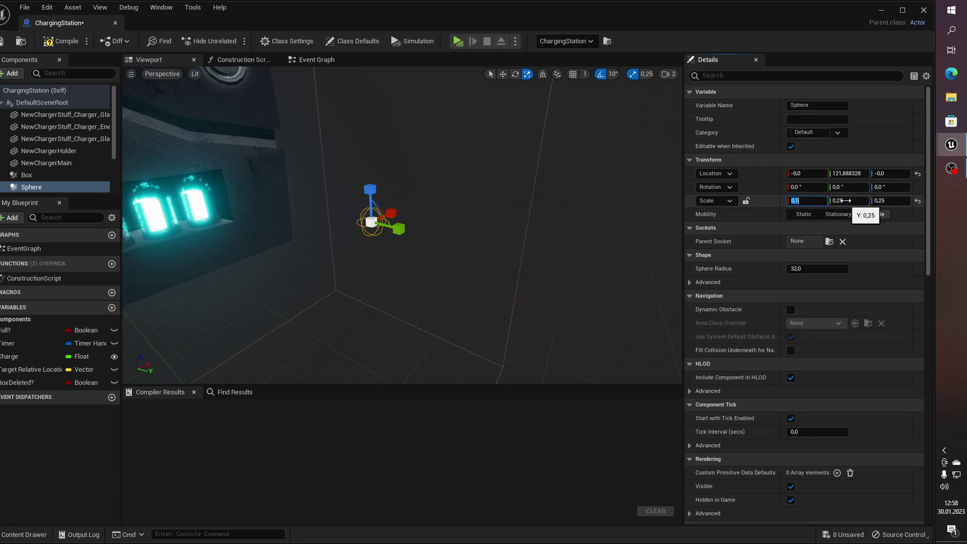
Step: Move the Sphere near the tubes, shifting it along Y to 19.21
double_click(87, 151)
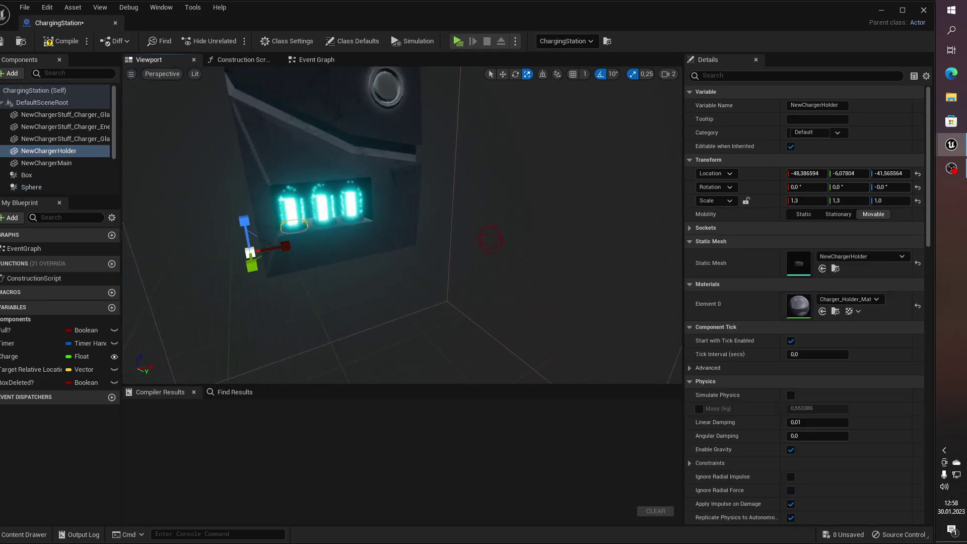
left_click(66, 114)
scroll(73, 155, "down", 1)
left_click(66, 164, "shift")
left_click_drag(66, 163, 65, 133)
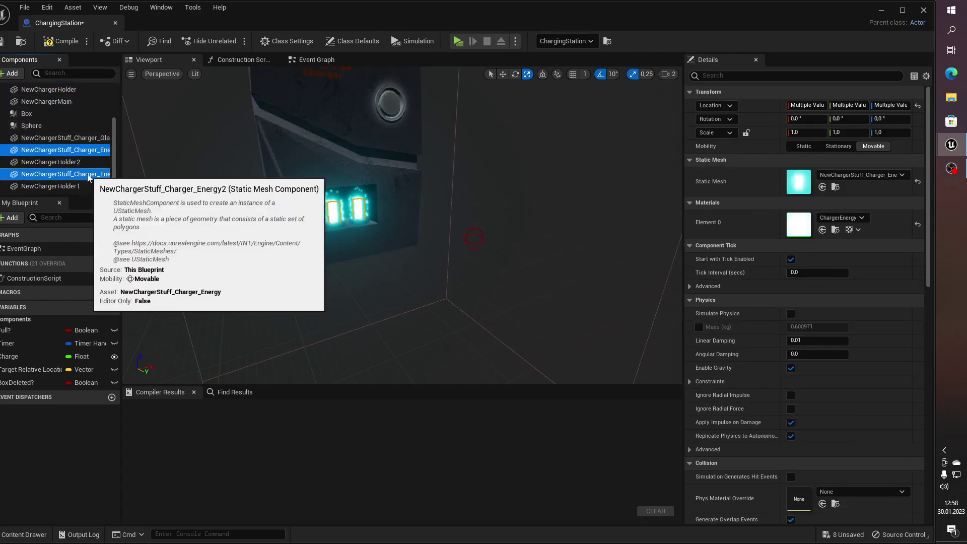
left_click(32, 136)
key("ctrl+z")
key("ctrl+z")
key("f")
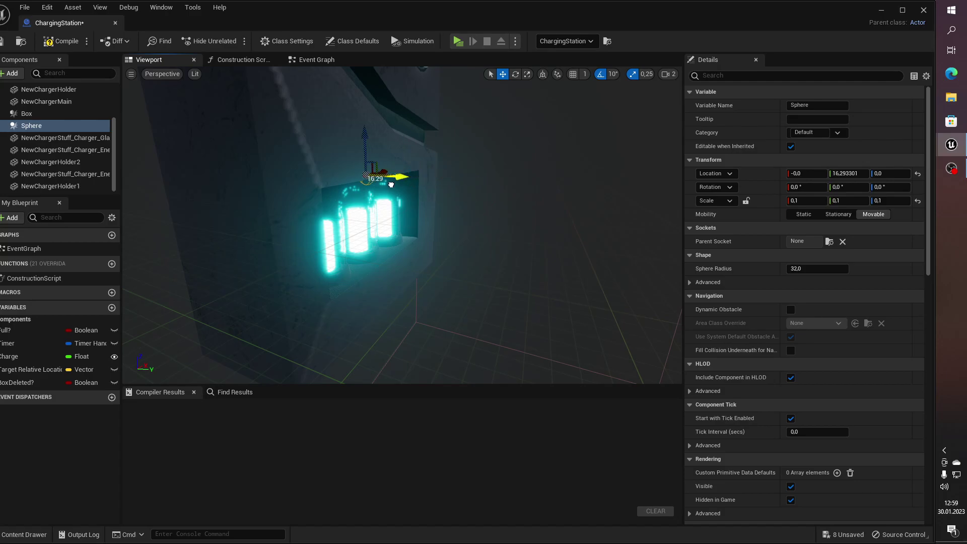
key("f")
key("ctrl+z")
mouse_move(394, 301)
left_mouse_down()
mouse_move(386, 281)
mouse_move(410, 254)
left_mouse_up()
key("f")
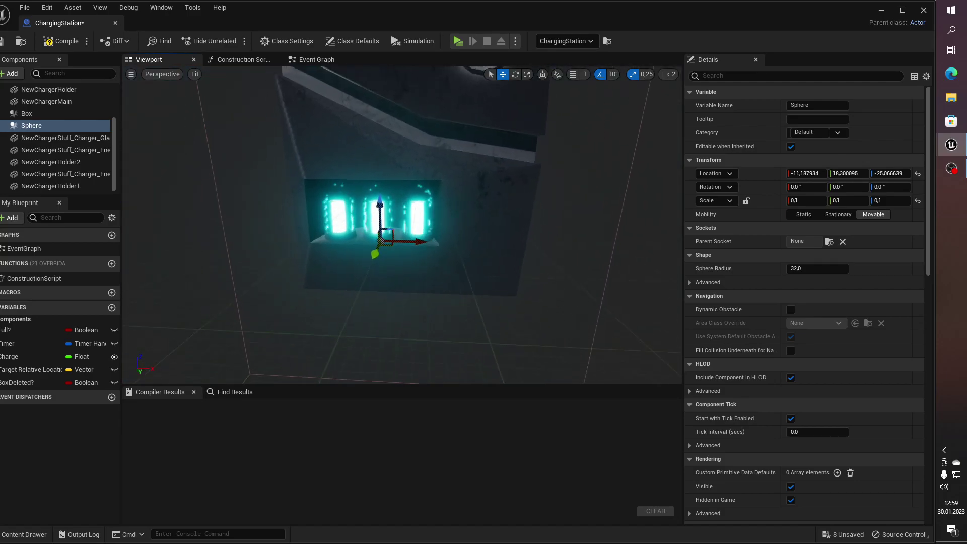
Step: Attach the selected charger meshes beneath the Sphere in the Components panel
scroll(69, 173, "down", 3)
left_click(71, 161)
left_click(71, 174, "shift")
scroll(81, 151, "up", 5)
left_click_drag(83, 136, 50, 185)
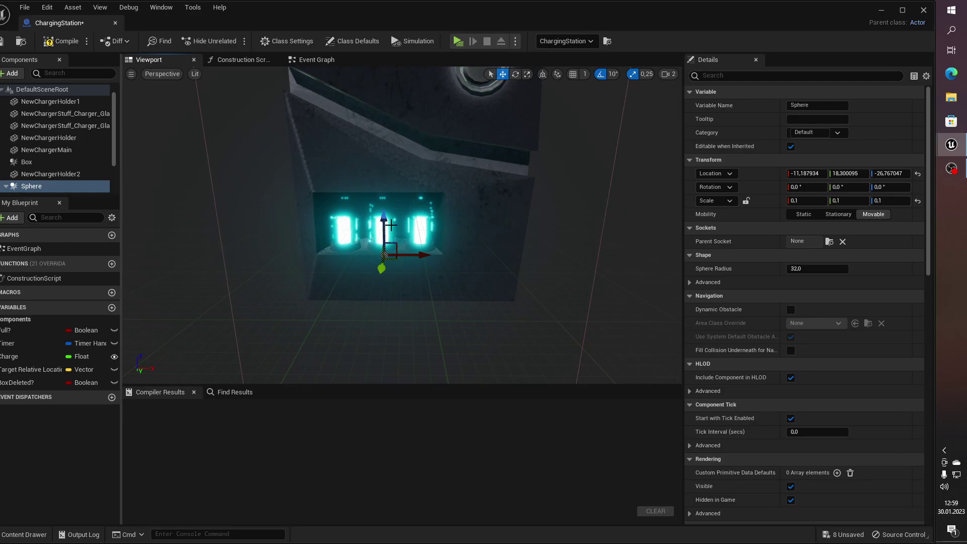
scroll(640, 212, "down", 5)
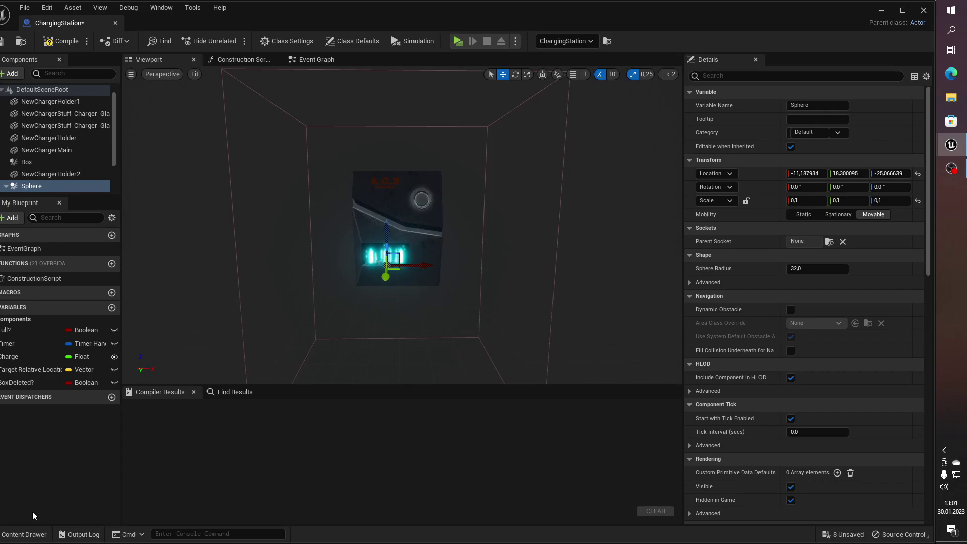
Step: Move in on the charger to check the 0.1-scaled Sphere over the tubes, then select DefaultSceneRoot
mouse_move(412, 112)
left_mouse_down()
mouse_move(423, 96)
mouse_move(413, 113)
left_mouse_up()
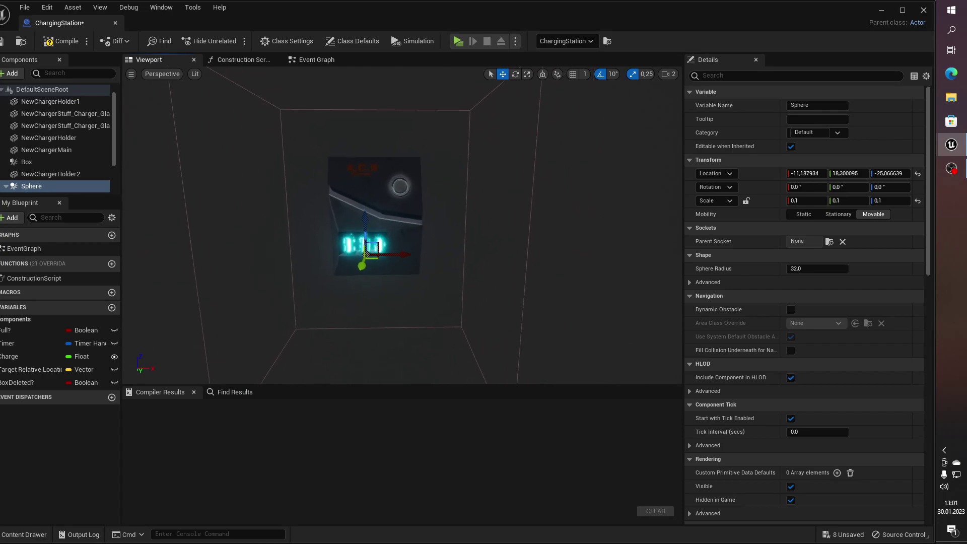
key("ctrl+space")
left_click(234, 280)
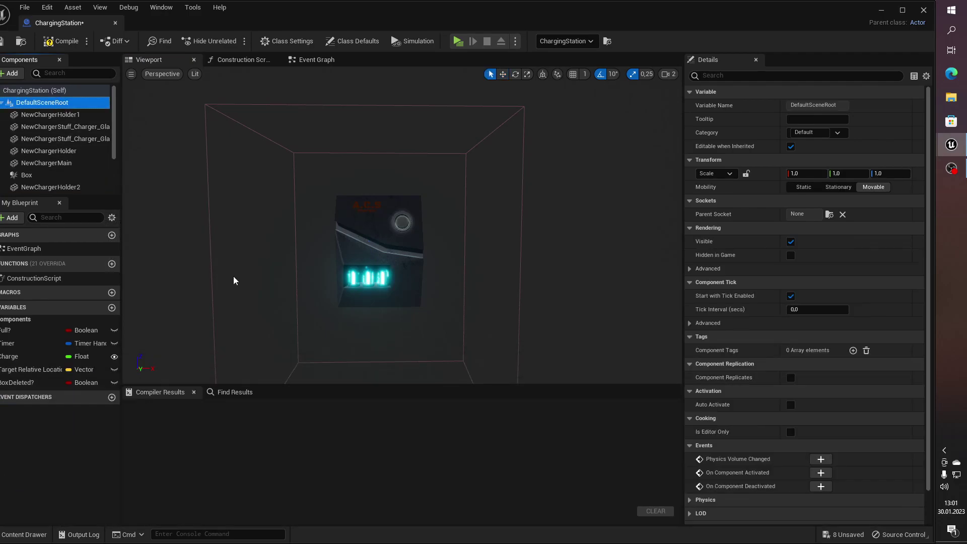
Step: Scale the ring to 1,3, then move and rotate it into place on the charger
left_click(26, 538)
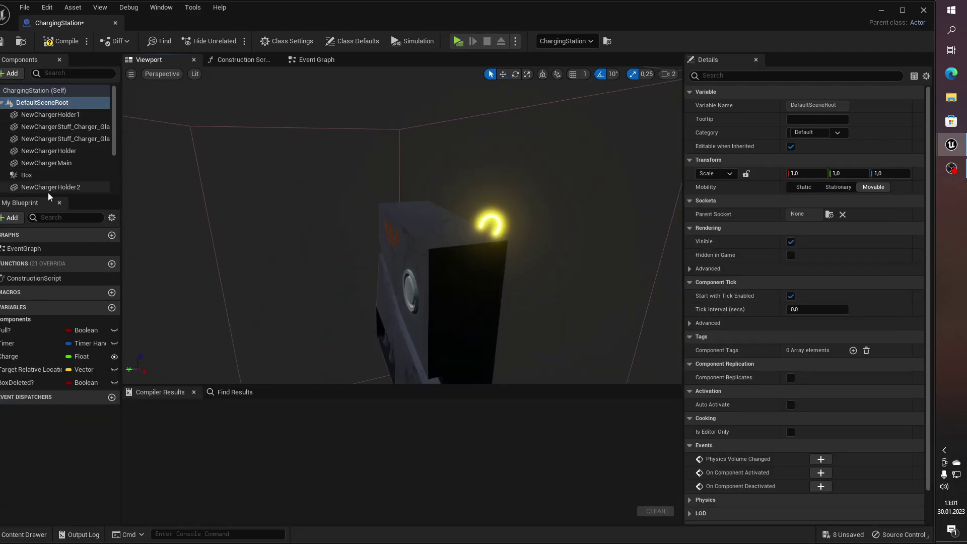
left_click(496, 222)
left_click(806, 200)
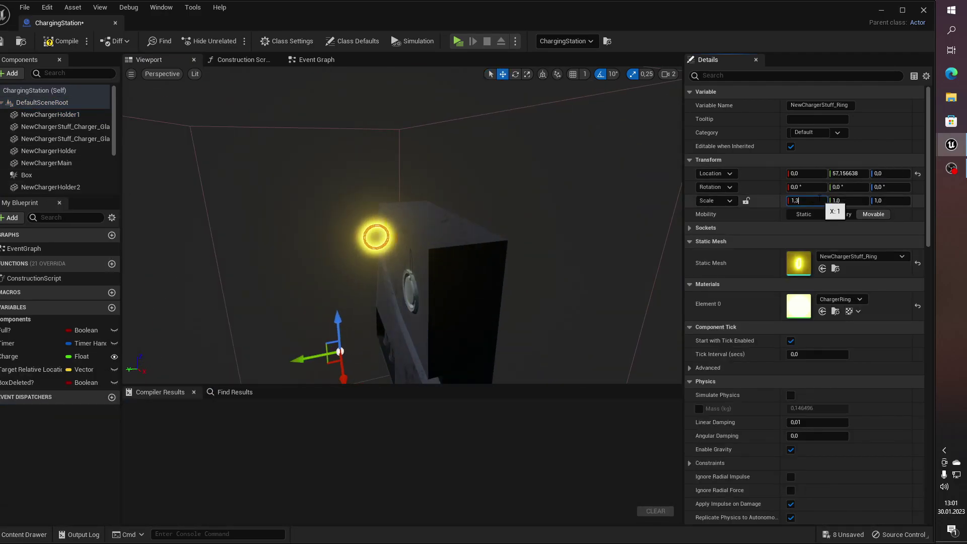
type("1,3")
key("Tab")
type("1,3")
right_click_drag(403, 227, 363, 282)
mouse_move(348, 302)
left_mouse_down()
mouse_move(358, 291)
mouse_move(403, 302)
left_mouse_up()
key("e")
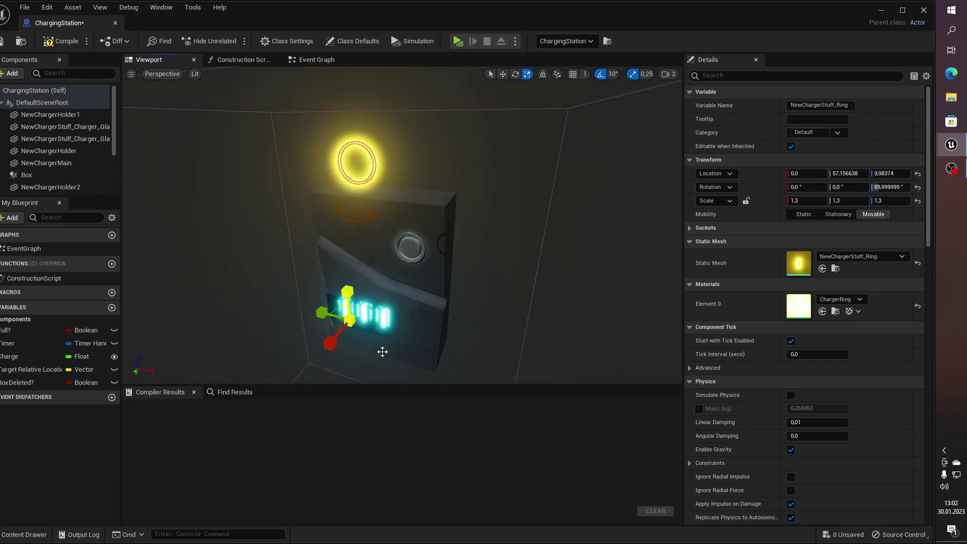
left_click_drag(345, 294, 347, 352)
right_click_drag(353, 252, 428, 252)
Step: Add a Sphere Collision component named Sphere1
left_click(10, 73)
type("coll")
key("Down")
key("Down")
key("Return")
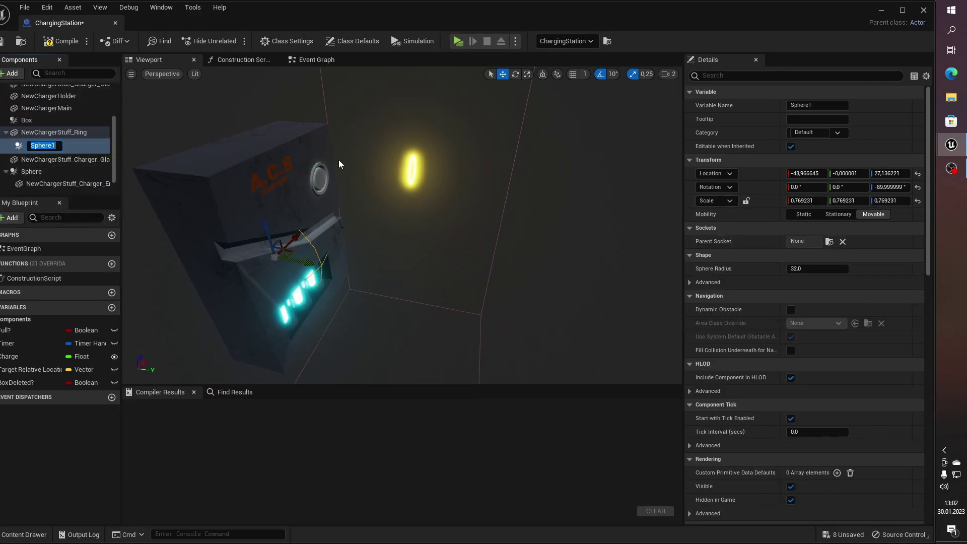
key("ctrl+z")
key("ctrl+y")
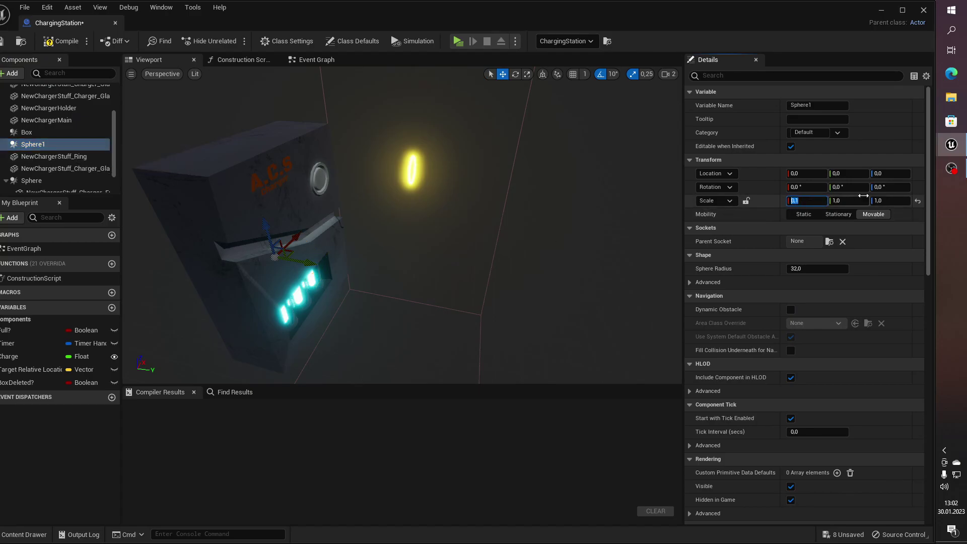
Step: Move Sphere1 onto the ring's position and tilt its pitch
key("f")
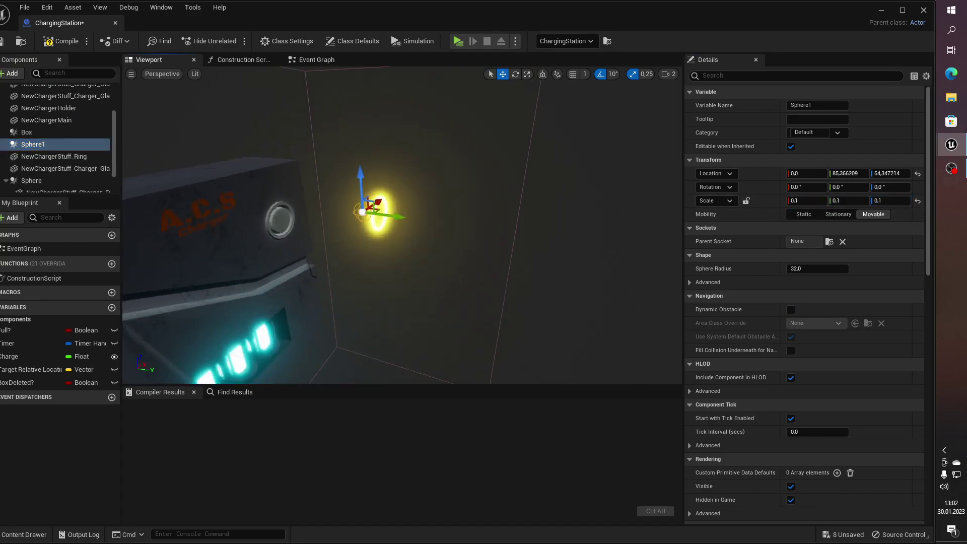
left_click_drag(403, 209, 337, 196)
left_click_drag(455, 234, 450, 241)
right_click_drag(450, 241, 464, 216)
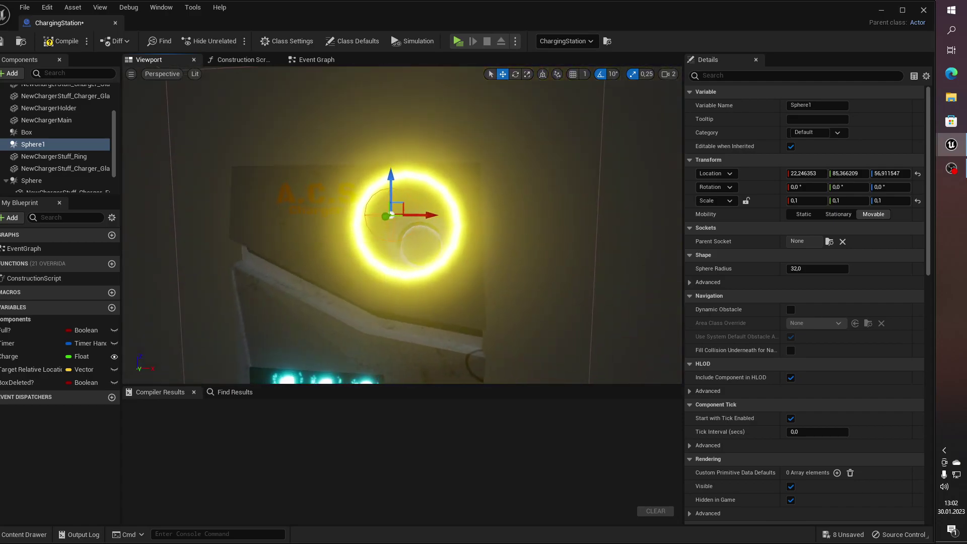
left_click_drag(462, 226, 446, 225, "alt")
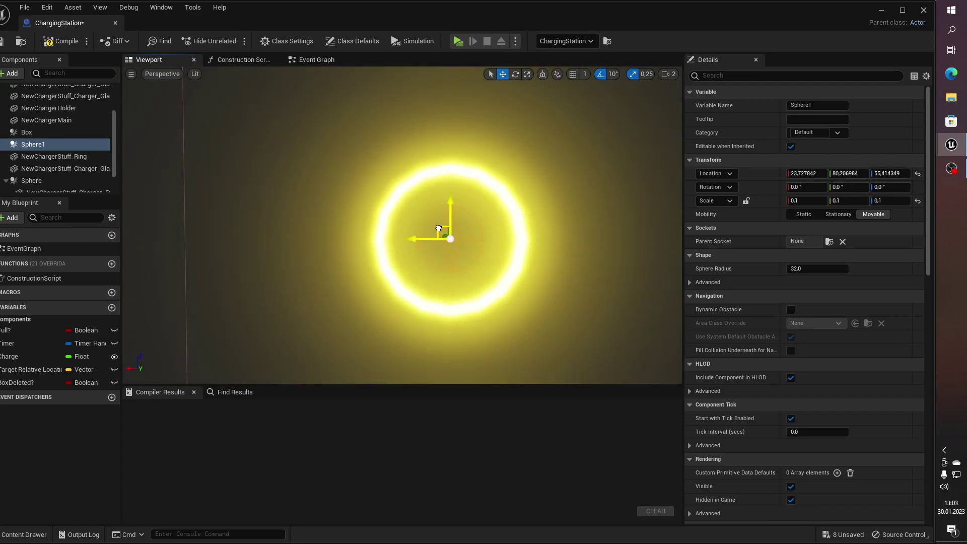
scroll(439, 228, "down", 3)
key("e")
left_click_drag(476, 224, 471, 254)
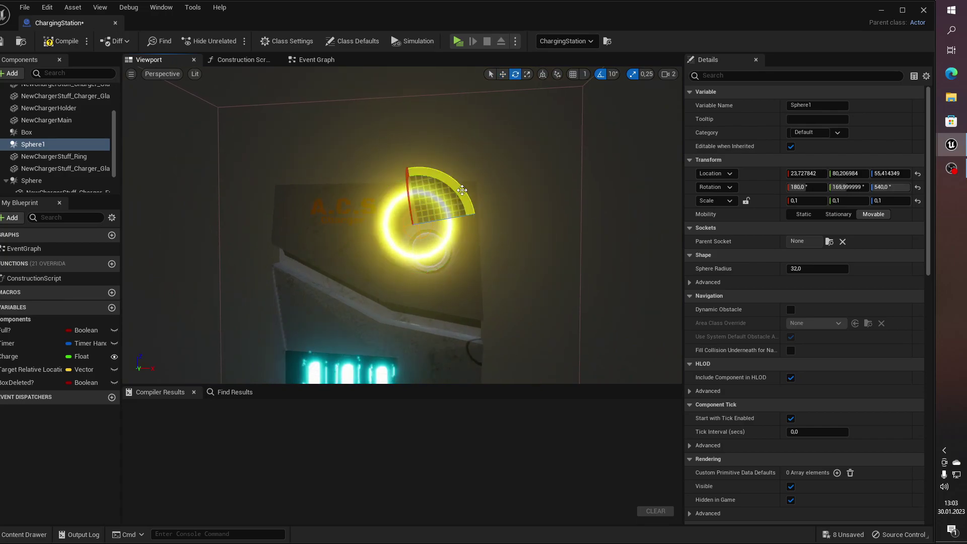
Step: Parent the ring under Sphere1, rotate Sphere1 to pitch -60, and slide both along Y
left_click_drag(54, 156, 32, 144)
left_click(33, 144)
left_click_drag(473, 217, 448, 277)
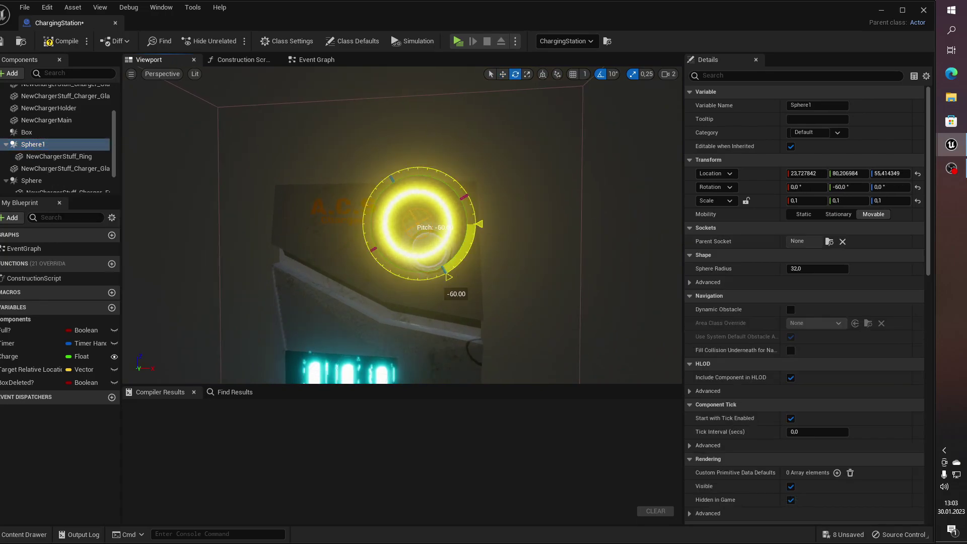
key("w")
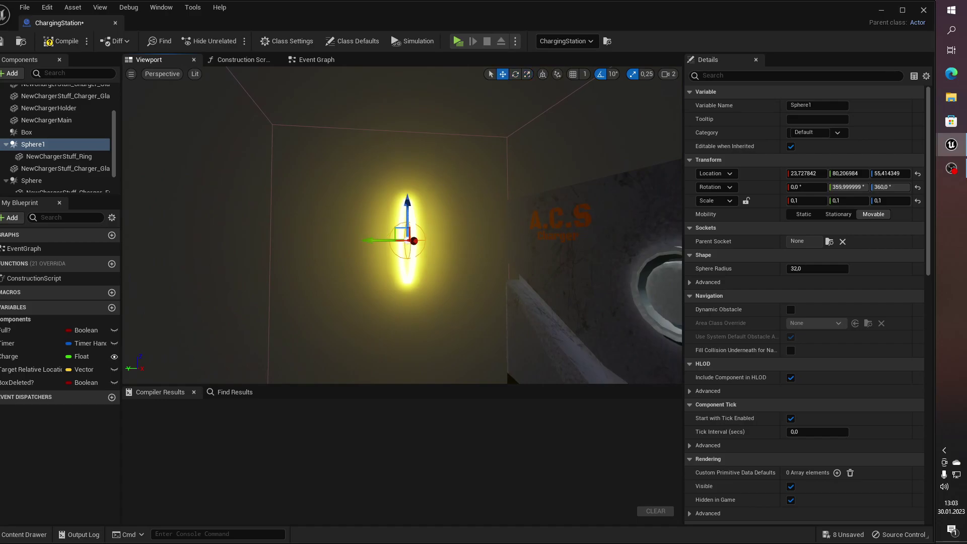
left_click_drag(390, 232, 598, 259)
key("f")
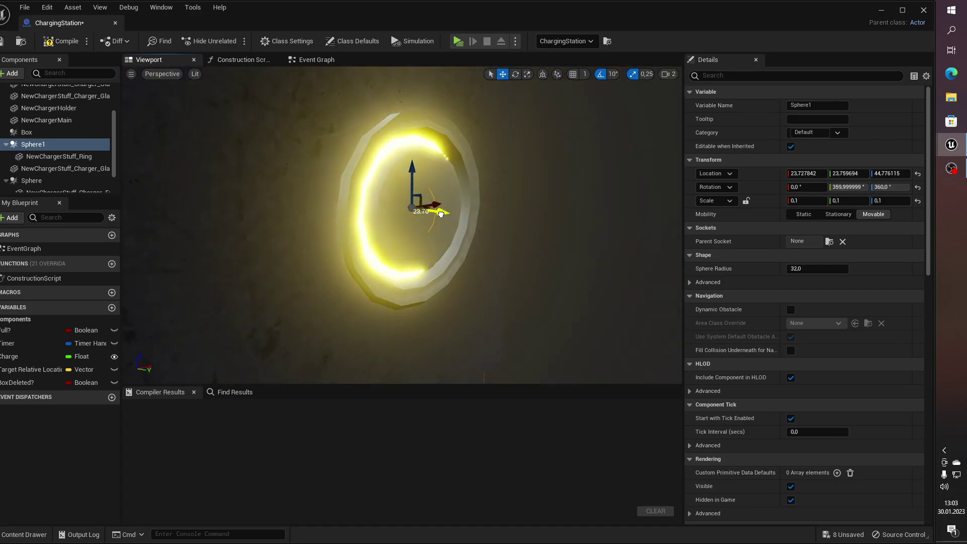
left_click_drag(503, 216, 594, 212, "alt")
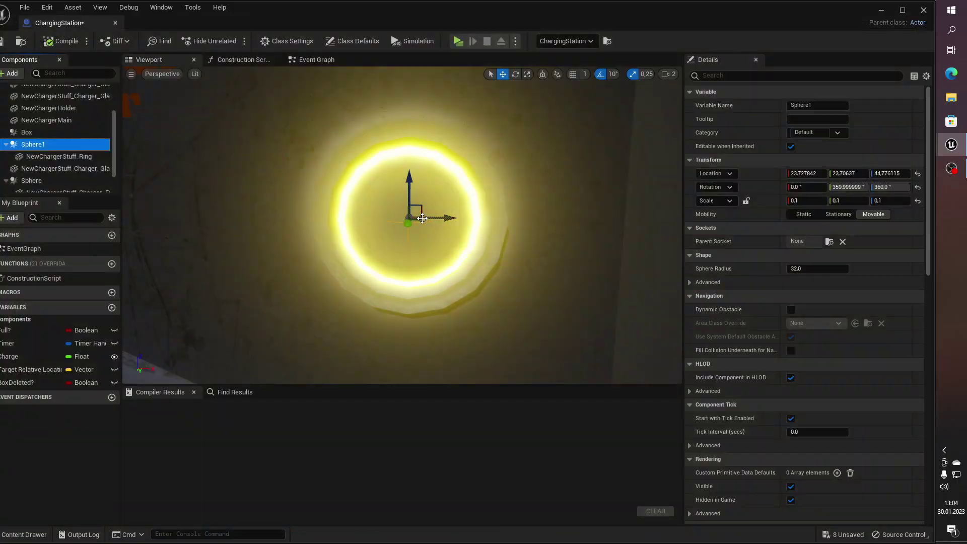
left_click_drag(422, 218, 454, 217, "alt")
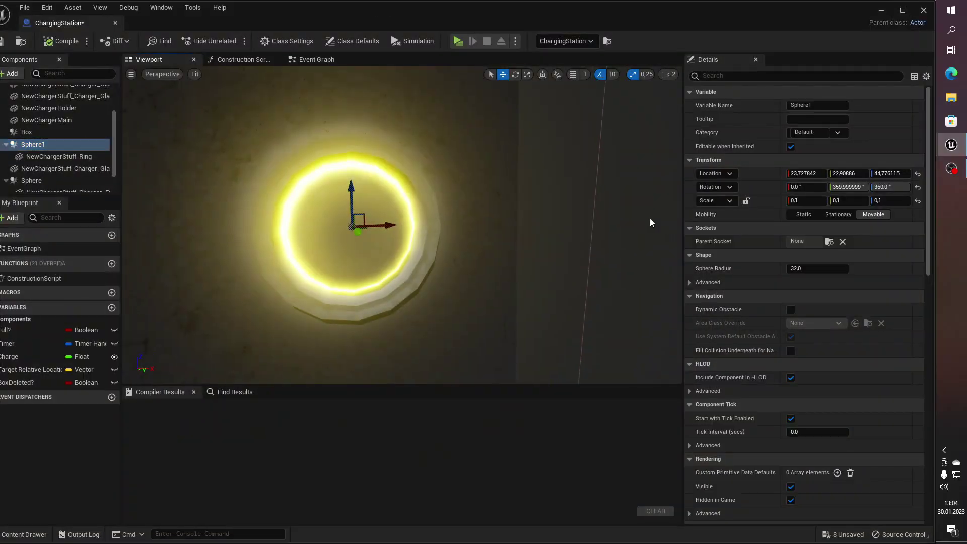
scroll(402, 217, "down", 5)
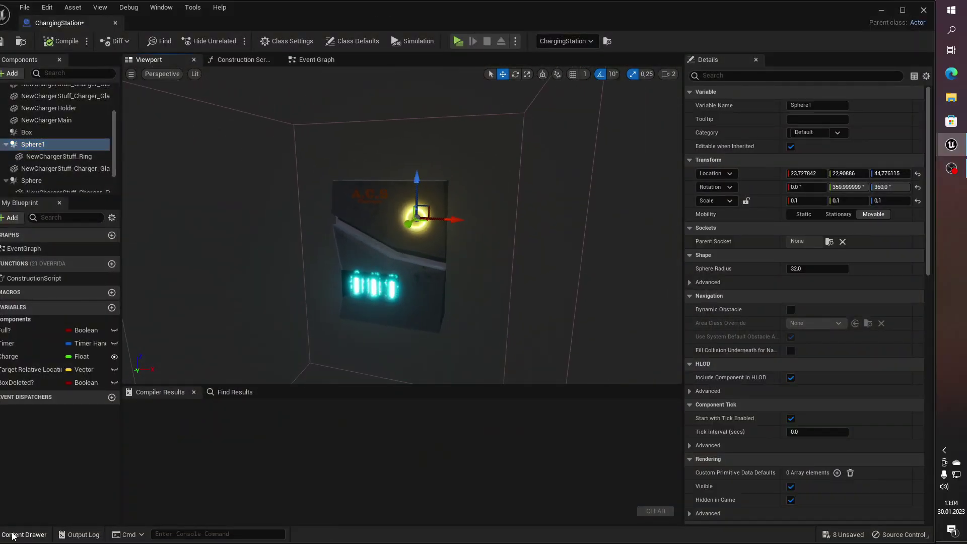
Step: View FirstAidStation's cabinet in its Viewport, then return to ChargingStation and begin renaming Sphere
left_click(24, 534)
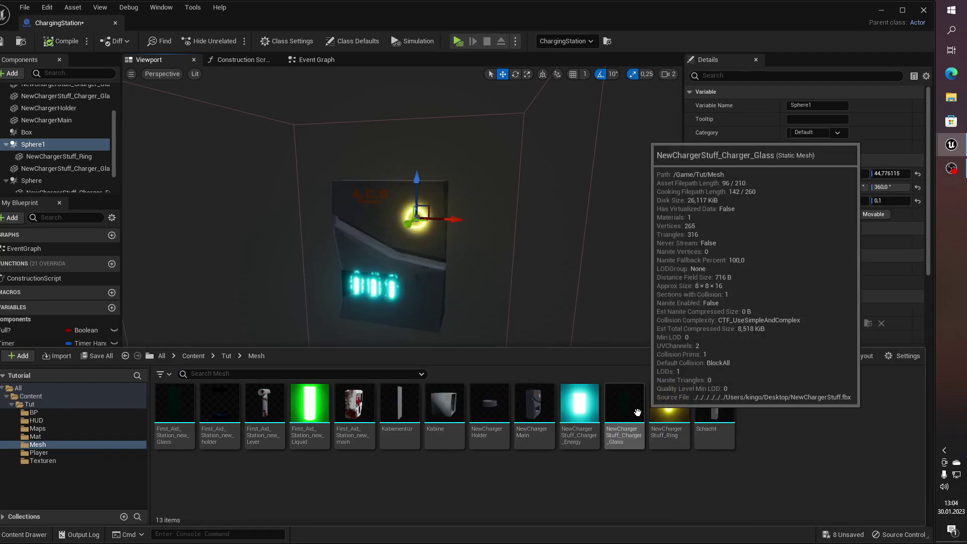
left_click(310, 59)
left_click(23, 527)
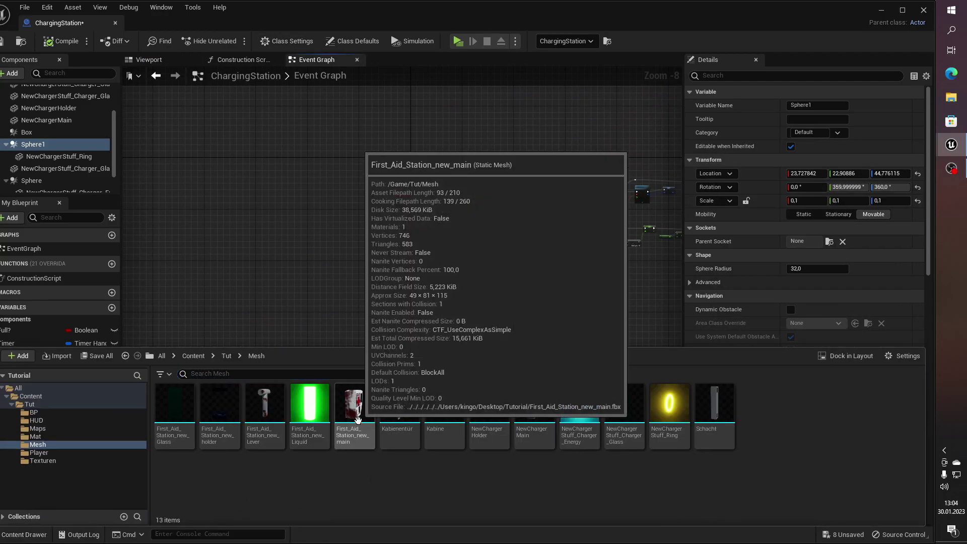
double_click(401, 411)
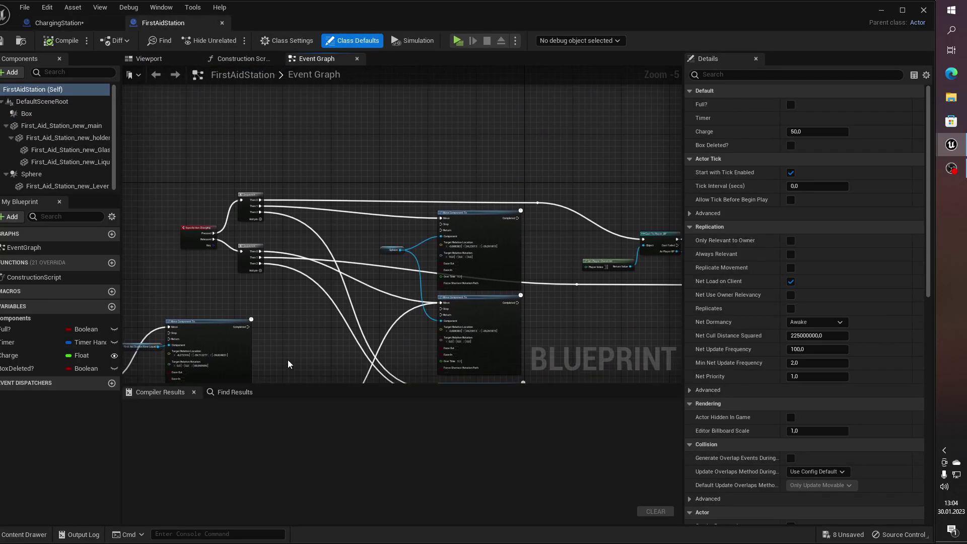
left_click(149, 58)
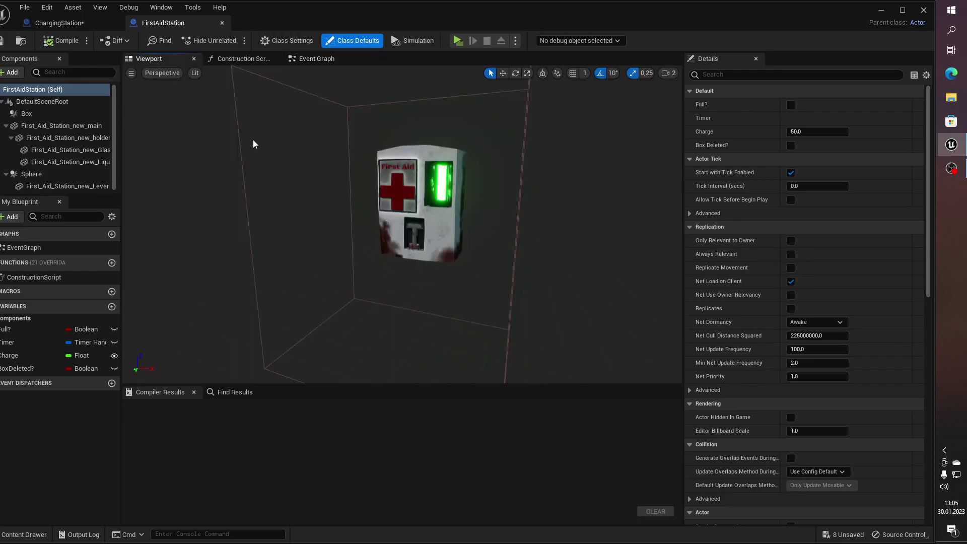
left_click(59, 23)
double_click(50, 181)
Step: Rename Sphere to Energy and place an Energy reference feeding a Move Component To node
type("Energy")
key("Return")
mouse_move(47, 183)
left_mouse_down()
mouse_move(335, 238)
mouse_move(405, 194)
left_mouse_up()
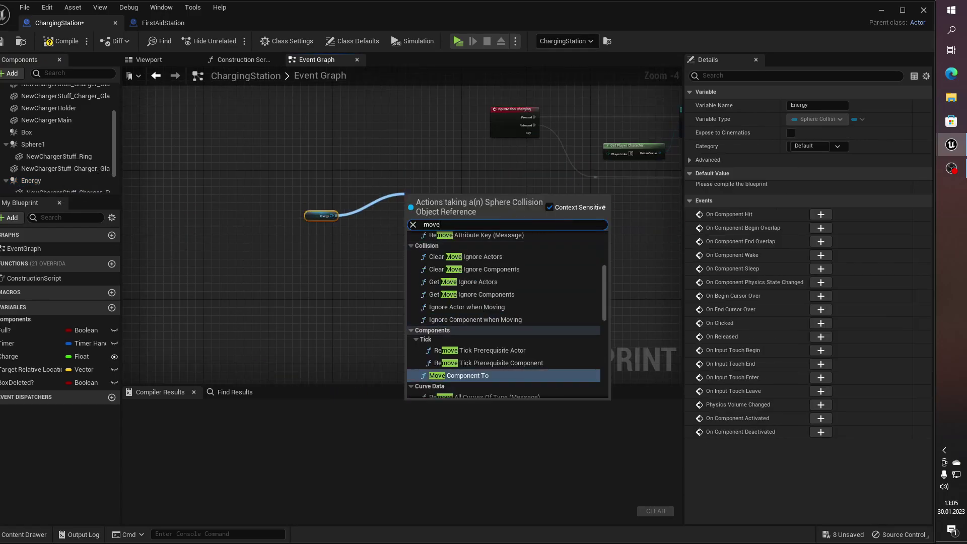
key("Return")
Step: Add a Sequence node after Pressed and wire its Then 1 to the cast node
left_click_drag(400, 176, 345, 141)
type("sequ")
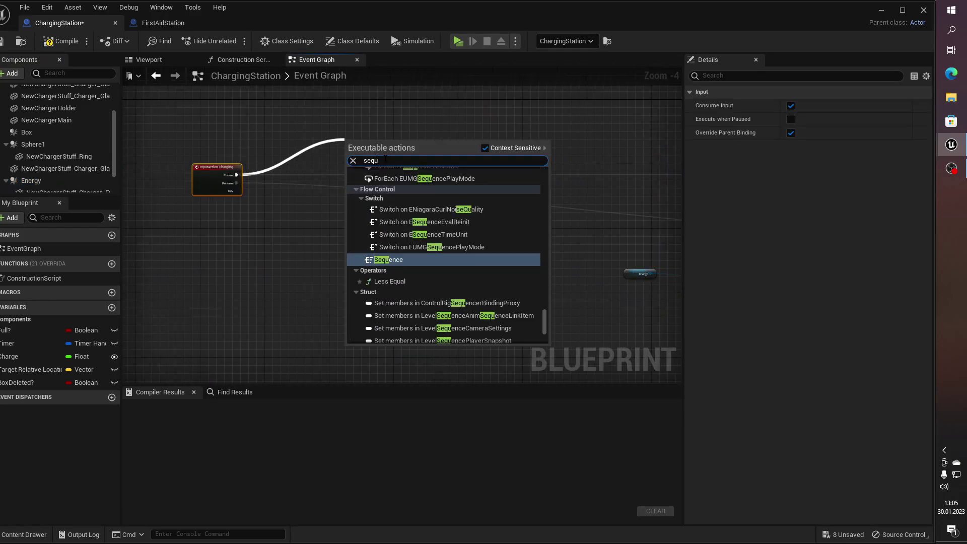
key("Return")
scroll(543, 195, "up", 1)
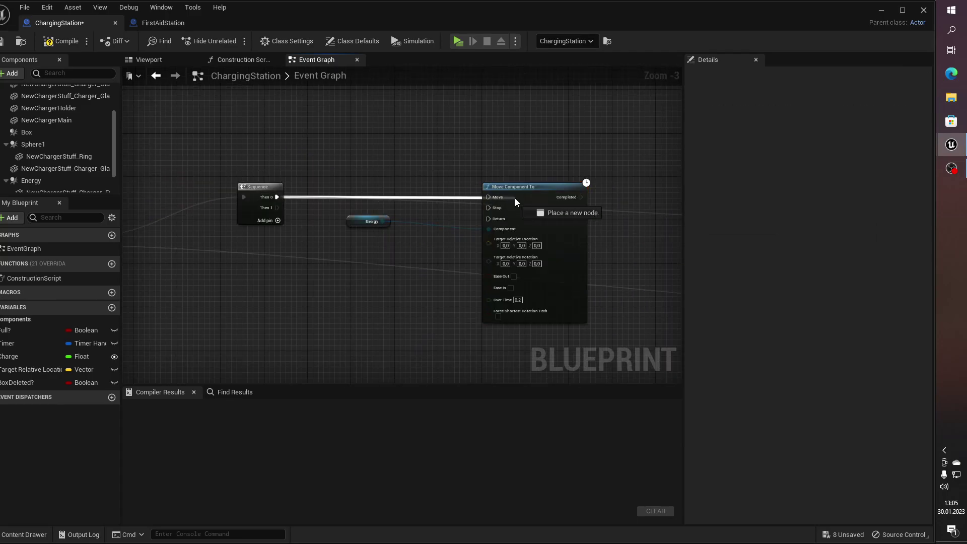
left_click_drag(276, 208, 665, 241)
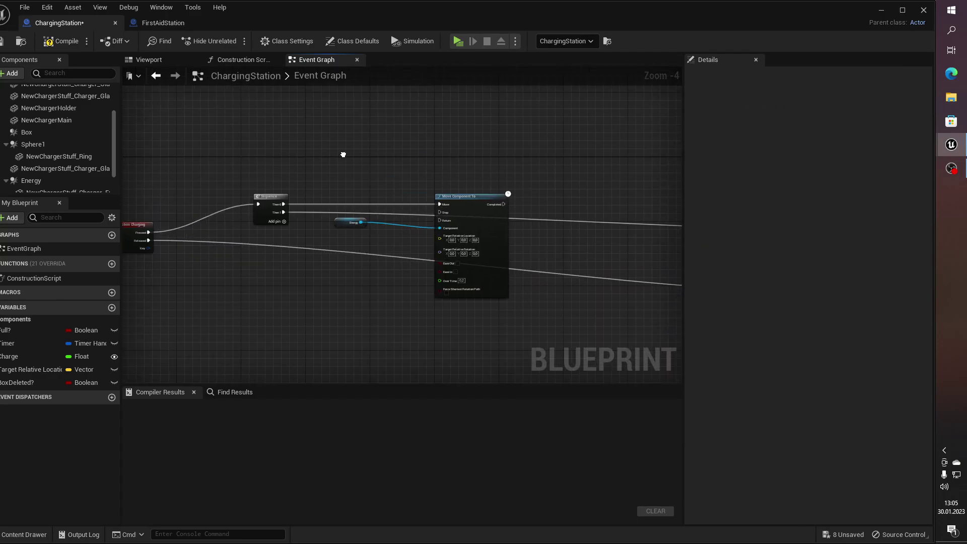
Step: Add a Sequence node after Released and save the ChargingStation blueprint
scroll(492, 121, "down", 1)
scroll(492, 121, "down", 2)
left_click_drag(209, 126, 417, 245)
scroll(493, 201, "up", 3)
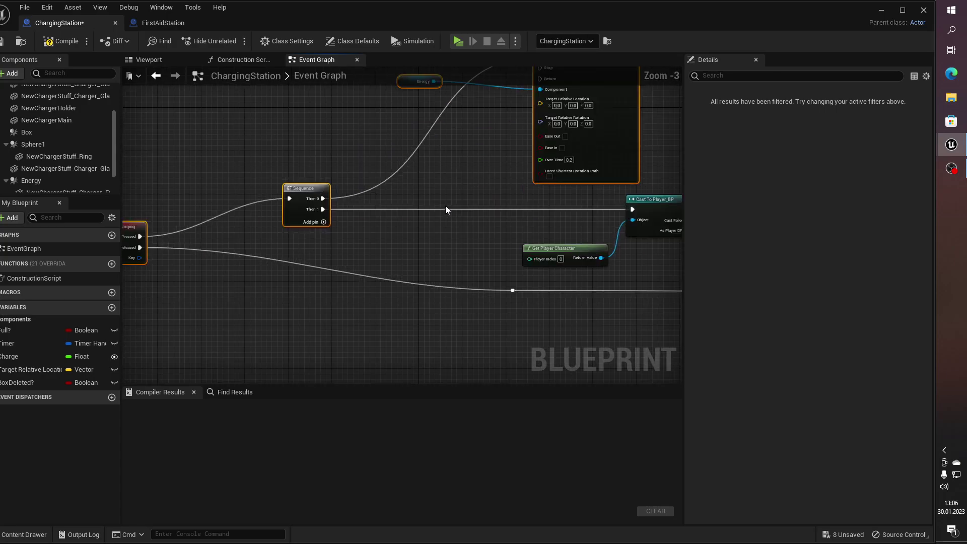
scroll(446, 206, "down", 1)
mouse_move(200, 281)
left_mouse_down()
mouse_move(318, 304)
mouse_move(313, 325)
mouse_move(335, 317)
left_mouse_up()
key("Escape")
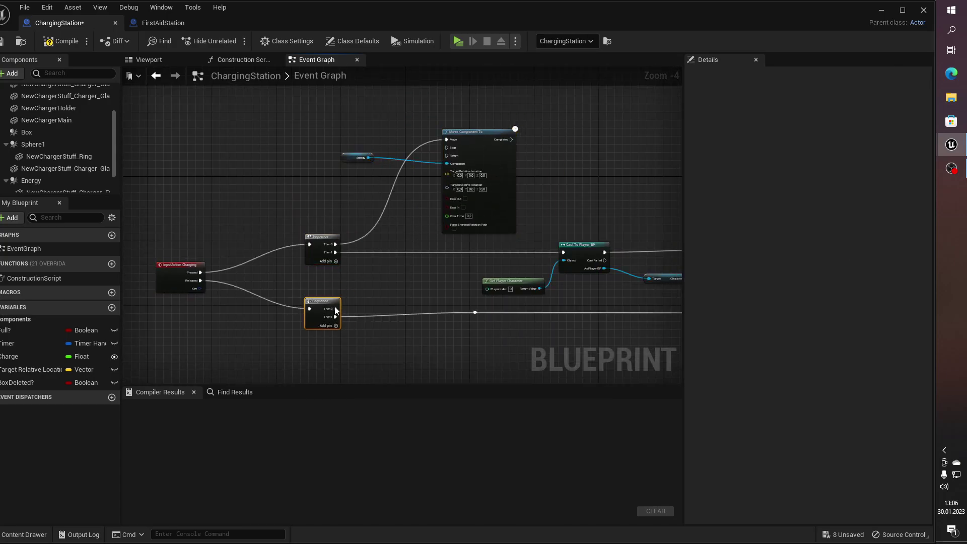
key("ctrl+s")
scroll(419, 211, "up", 1)
Step: Look over the FirstAidStation event graph for reference
right_click_drag(387, 295, 166, 212)
left_click(163, 22)
left_click(316, 59)
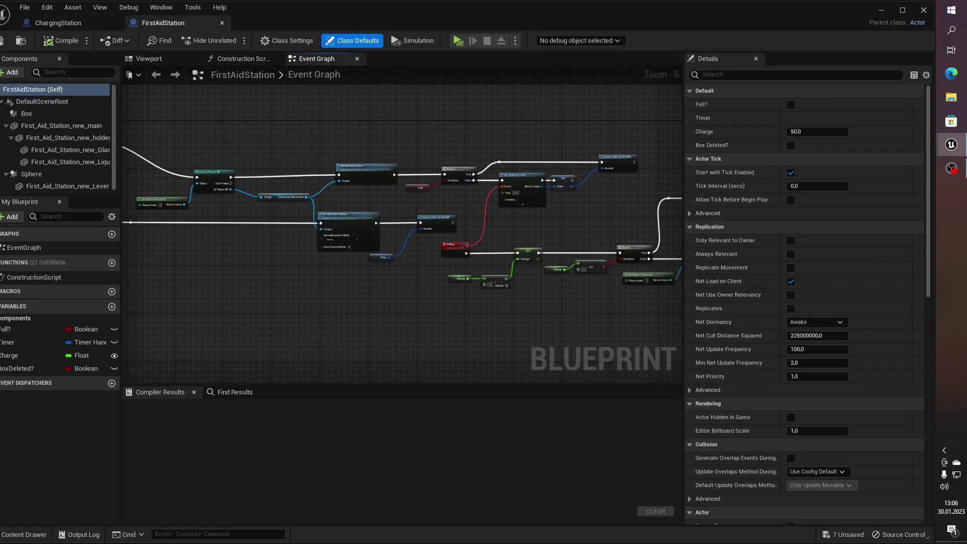
right_click_drag(358, 161, 550, 183)
scroll(549, 182, "up", 1)
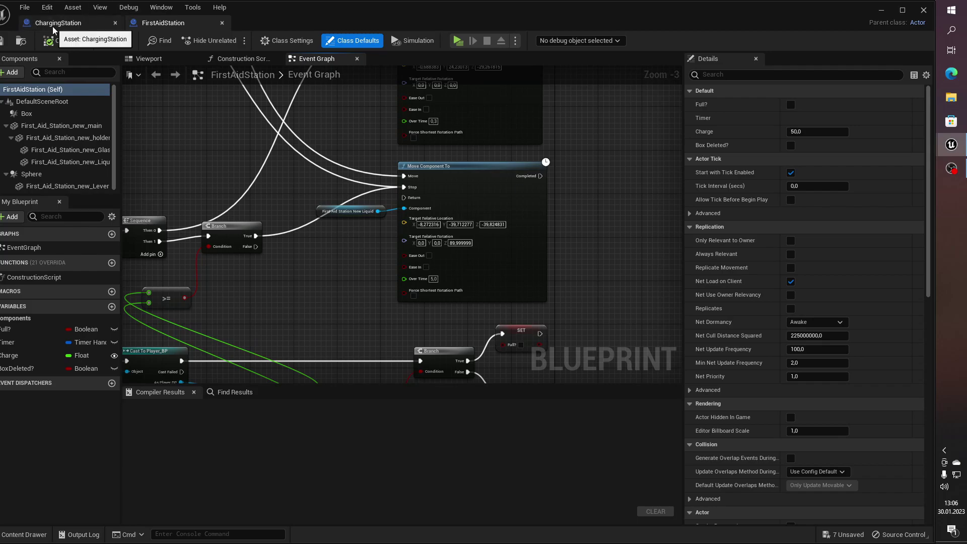
Step: Paste Energy's location (-11.187934, 18.300095) into Move Component To's target location
left_click(54, 28)
right_click_drag(286, 185, 289, 223)
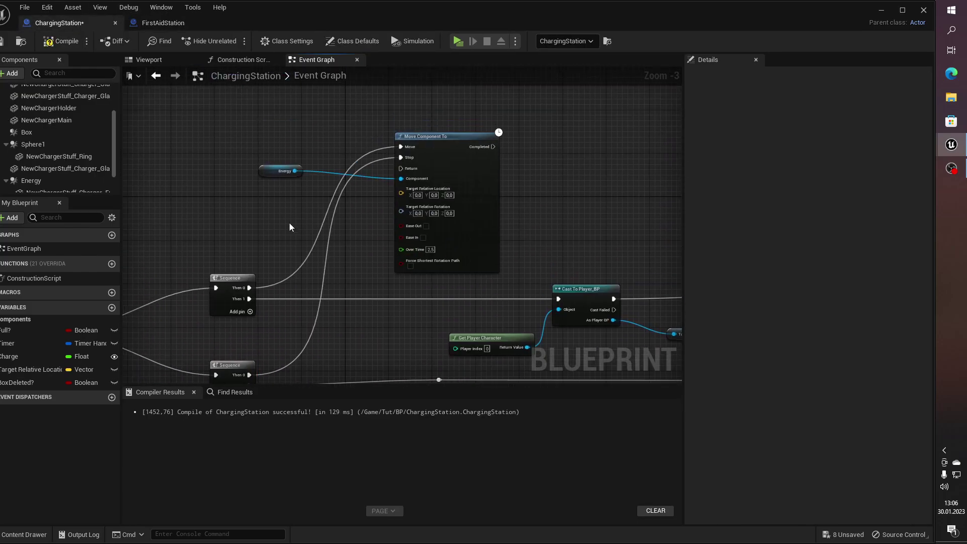
left_click(47, 148)
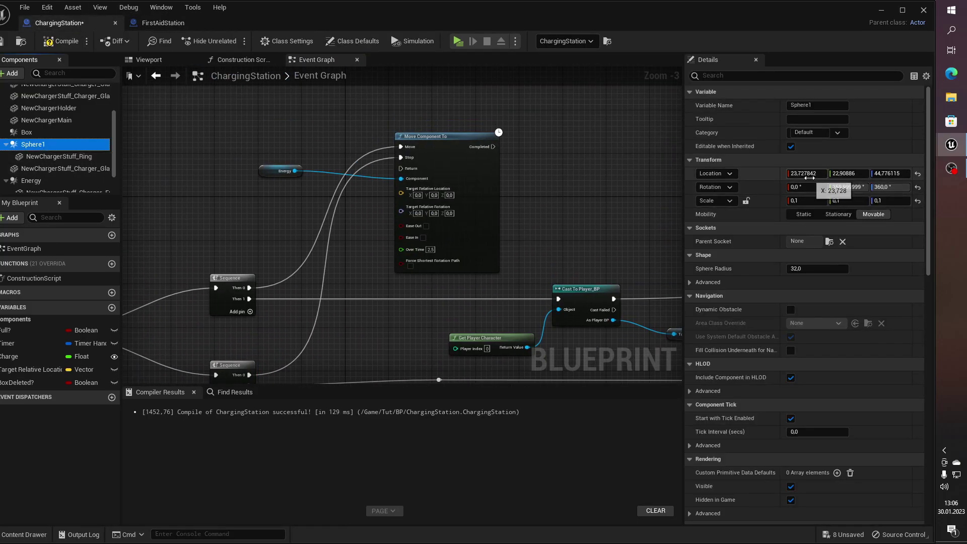
left_click(31, 181)
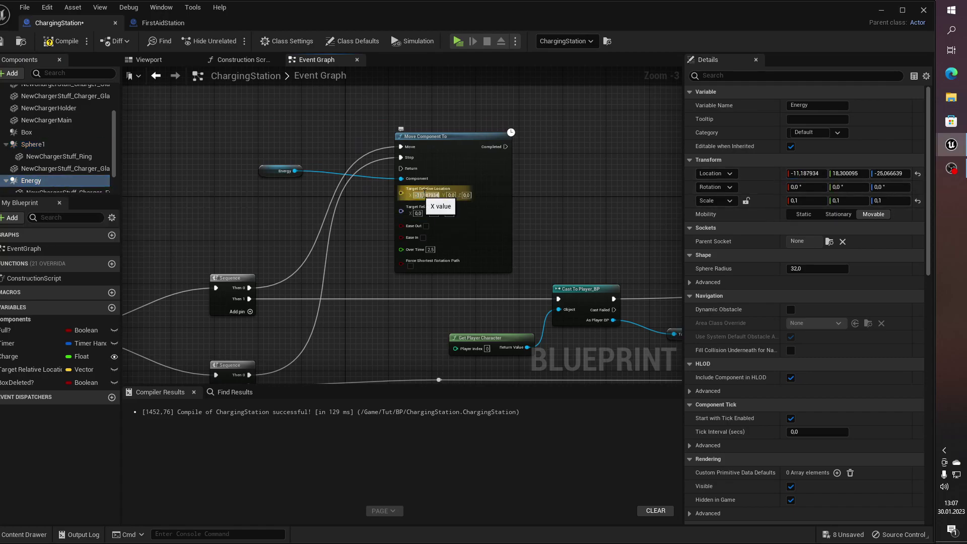
left_click(451, 195)
type("18,300095")
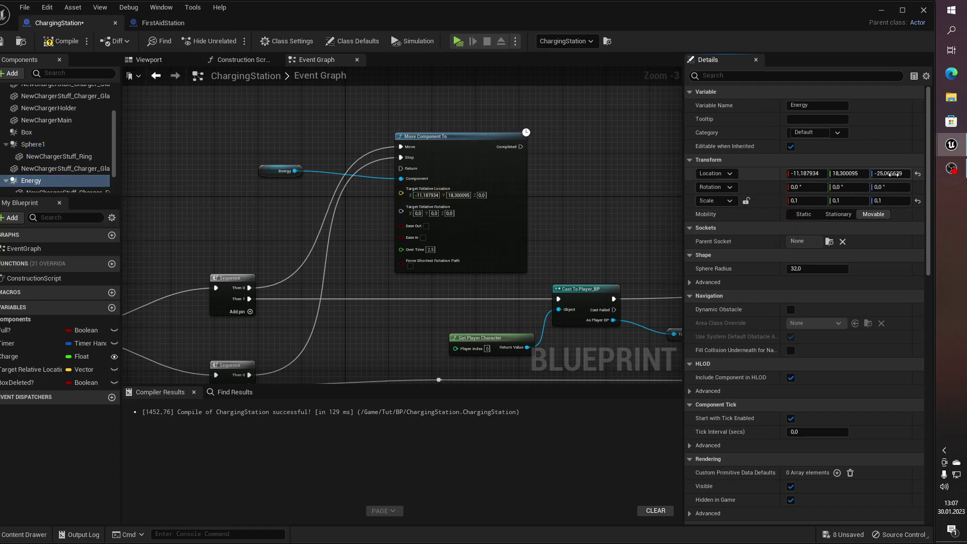
left_click(148, 60)
Step: Lower Energy to Z -37.6 where the lights glow and enter that as the move target's Z
left_click_drag(374, 230, 373, 252)
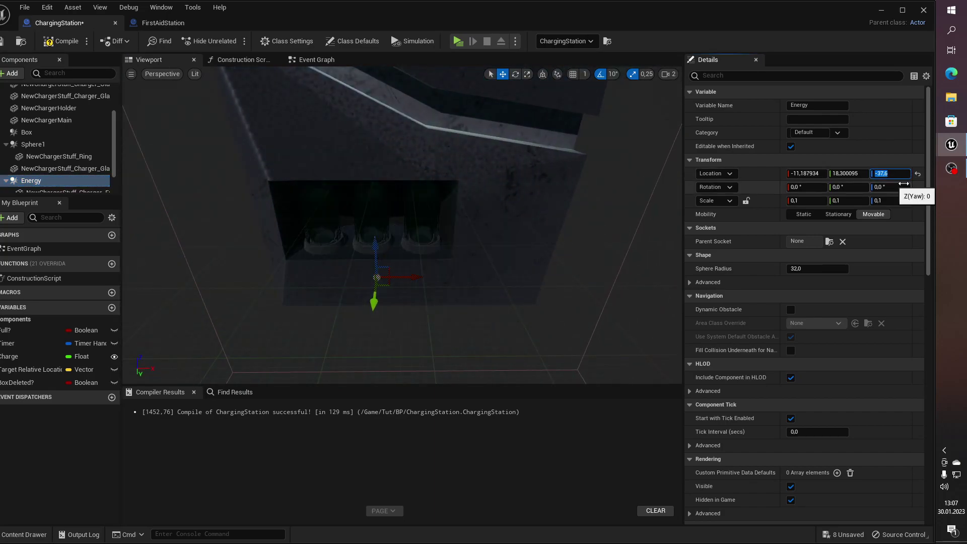
left_click_drag(377, 250, 373, 250)
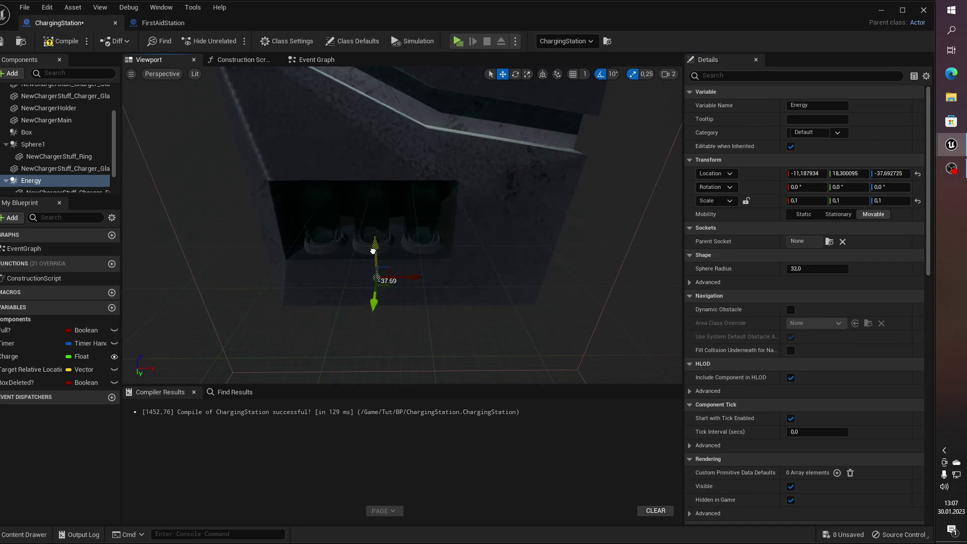
key("Return")
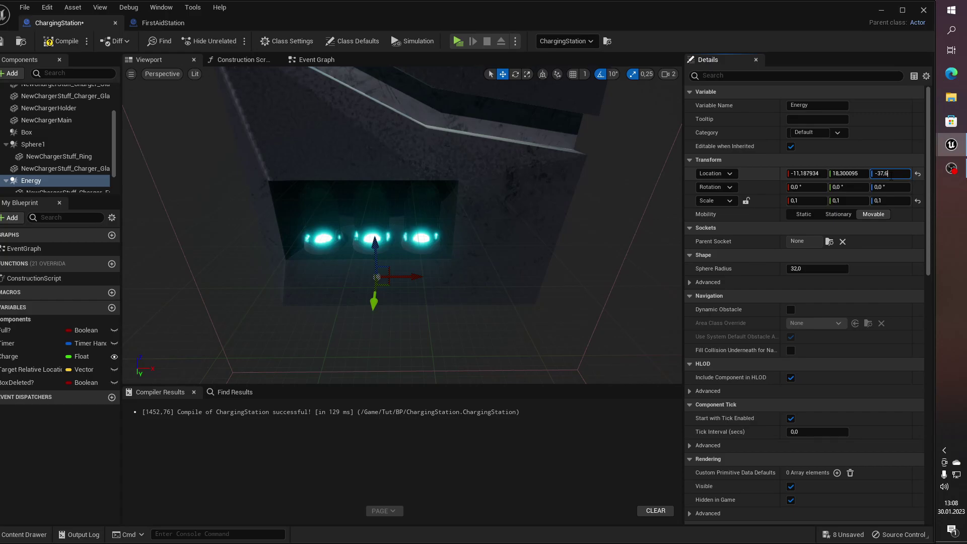
left_click(312, 62)
left_click(482, 196)
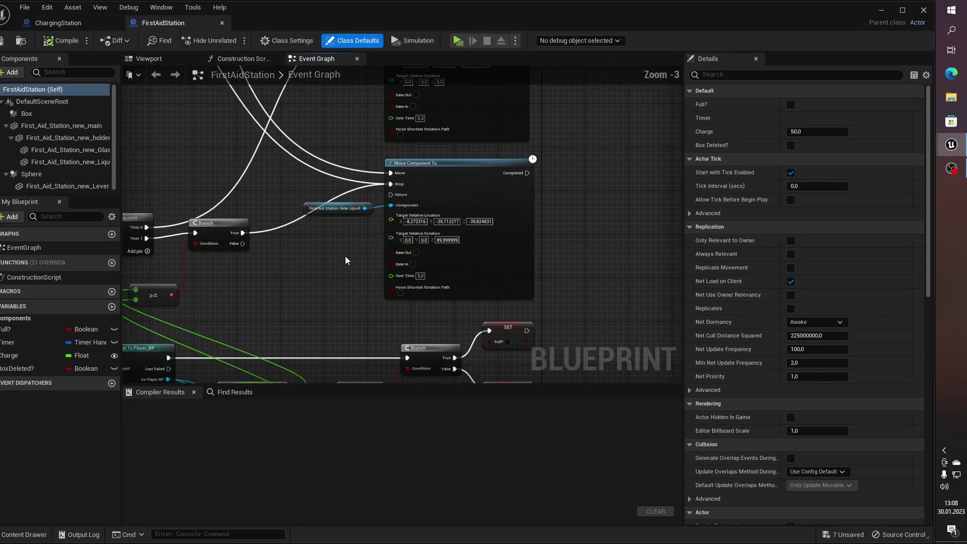
Step: Add a Sequence node after Event Tick
right_click_drag(346, 261, 477, 193)
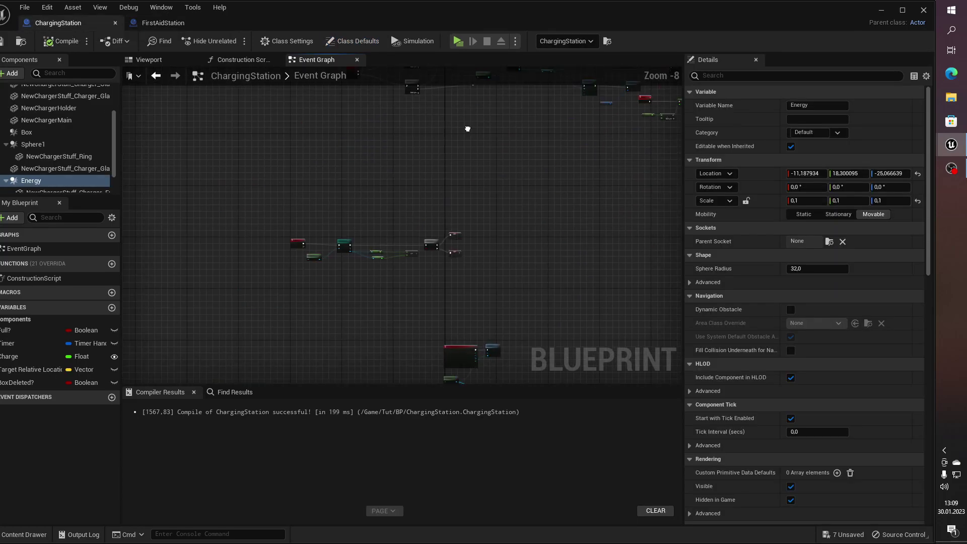
left_click_drag(219, 232, 247, 227)
type("sequence")
key("Return")
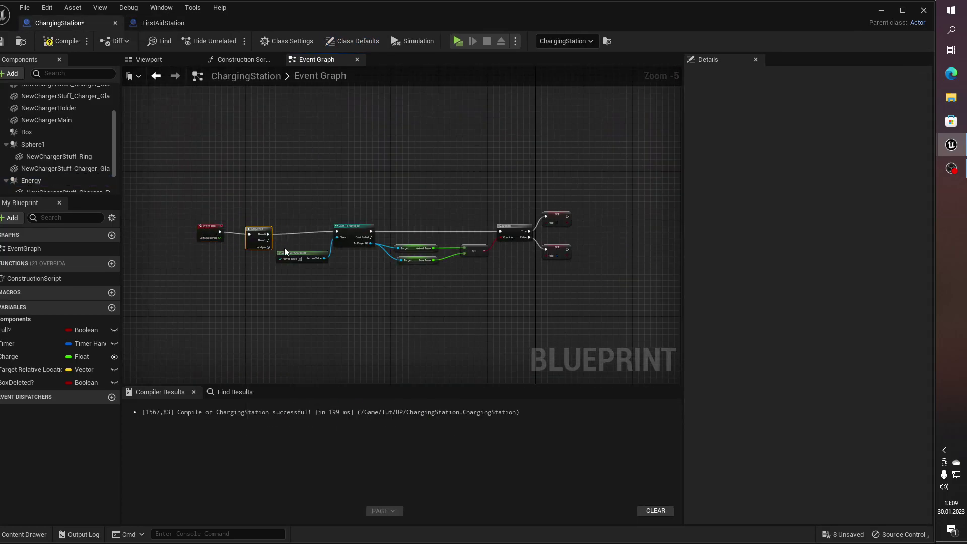
right_click_drag(226, 275, 307, 297)
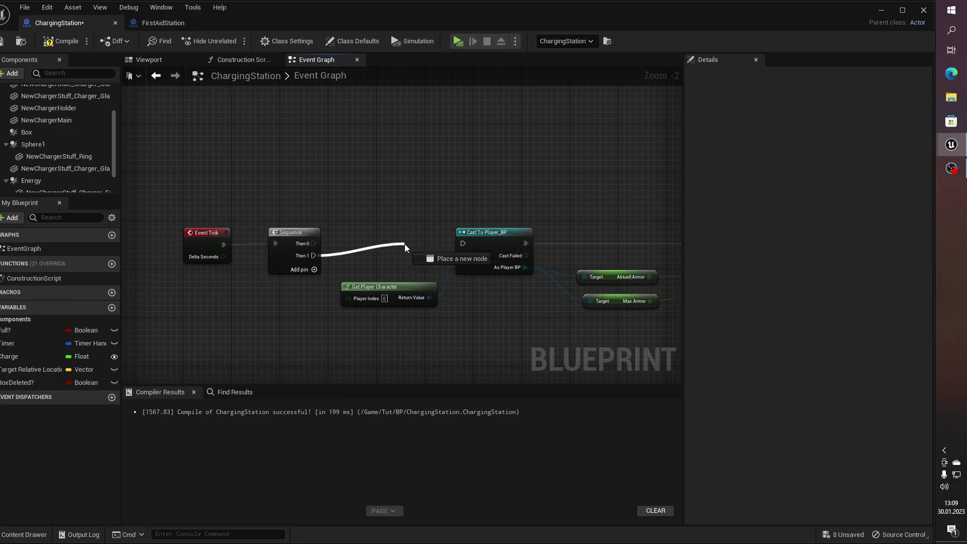
Step: Add a Branch off Sequence's Then 1 with Box Deleted? as its condition
left_click(163, 23)
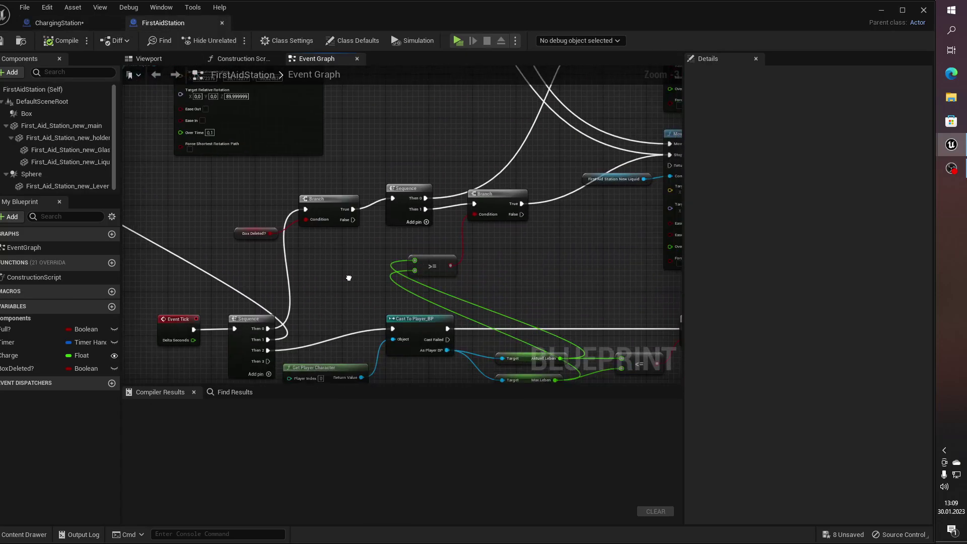
right_click_drag(367, 288, 347, 271)
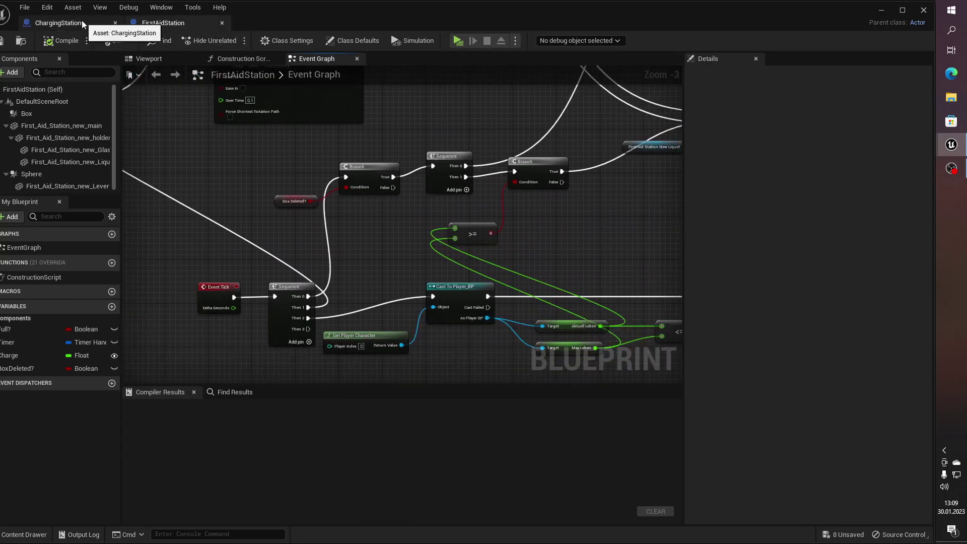
left_click(82, 21)
left_click_drag(313, 256, 480, 127)
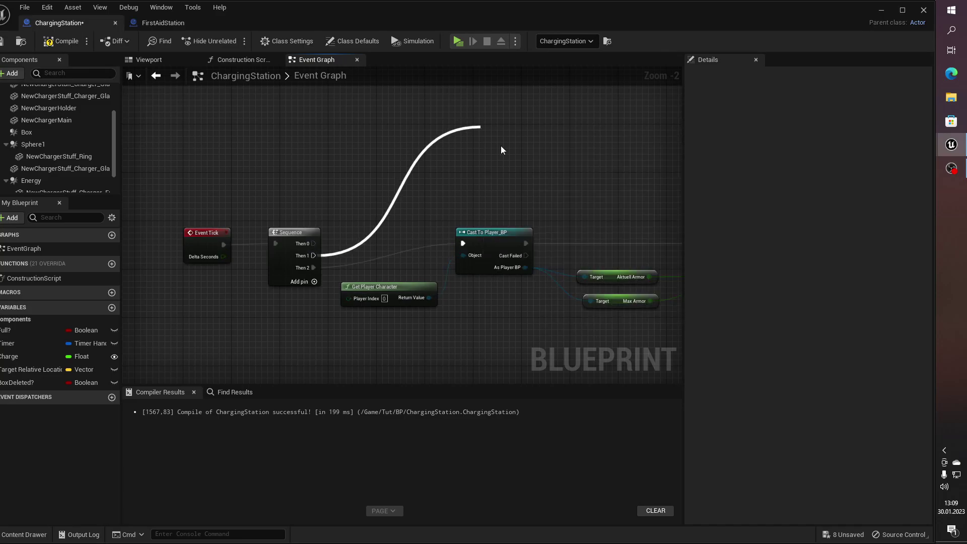
left_click_drag(45, 382, 422, 171)
scroll(421, 171, "down", 3)
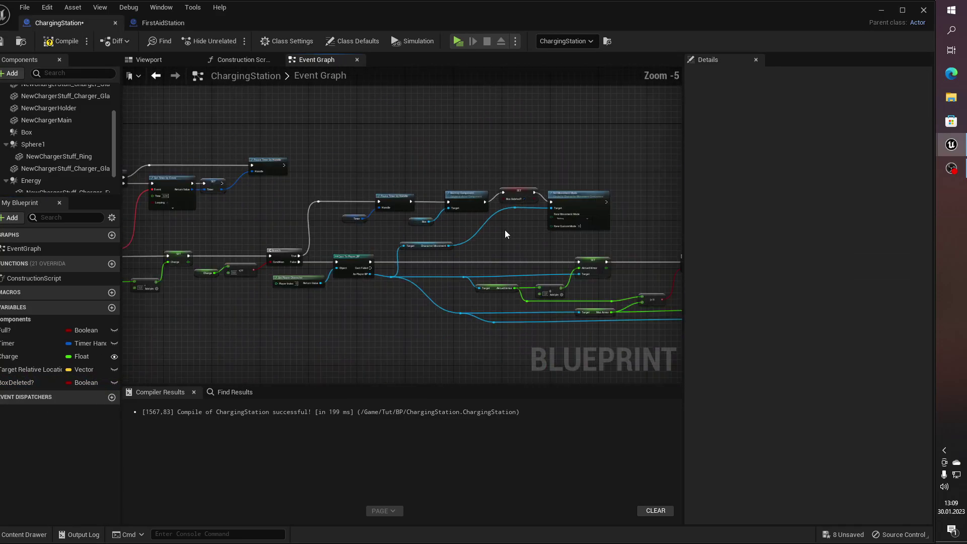
Step: Paste a Sequence after the Branch and copy FirstAidStation's charge-check Branch and >= nodes
left_click(153, 23)
left_click(59, 23)
scroll(394, 245, "up", 4)
key("ctrl+v")
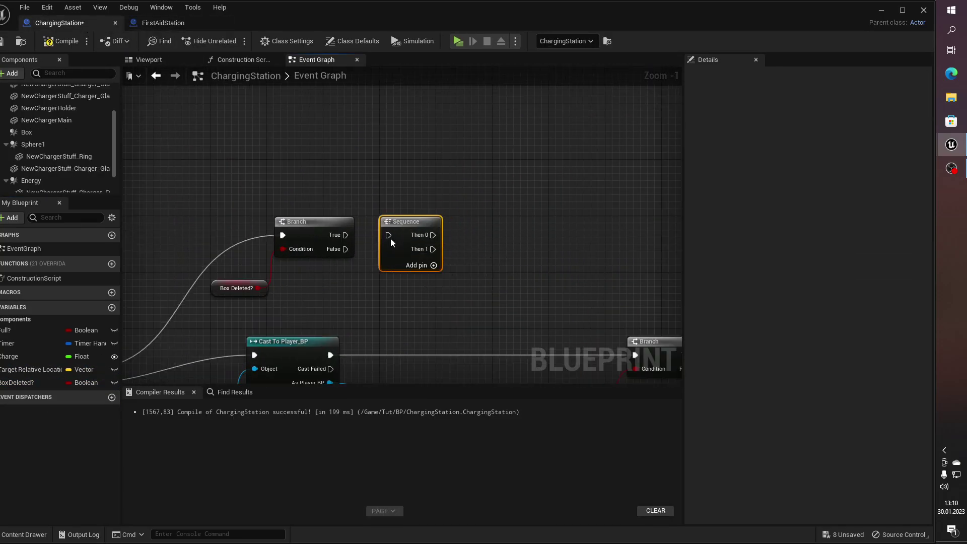
left_click(146, 25)
left_click(533, 174)
right_click_drag(533, 173, 440, 167)
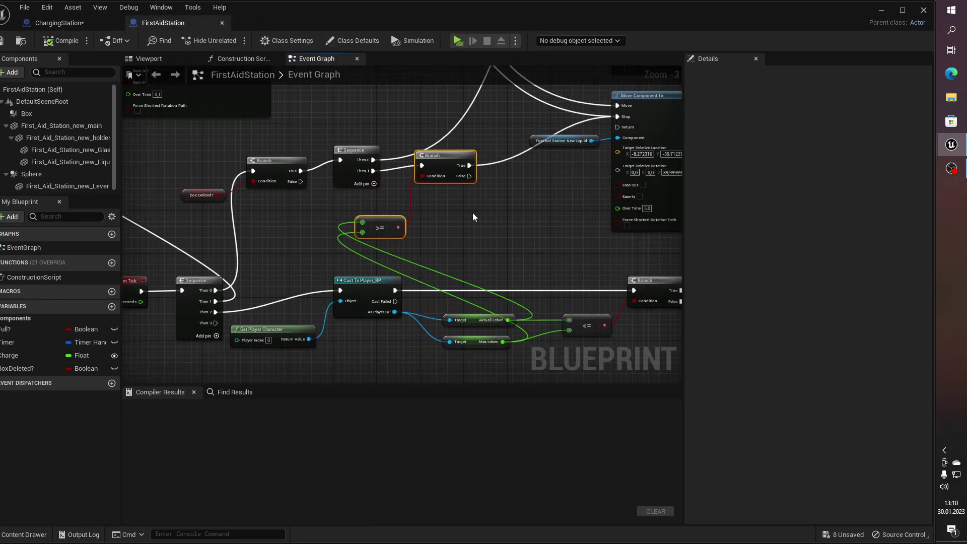
left_click(74, 25)
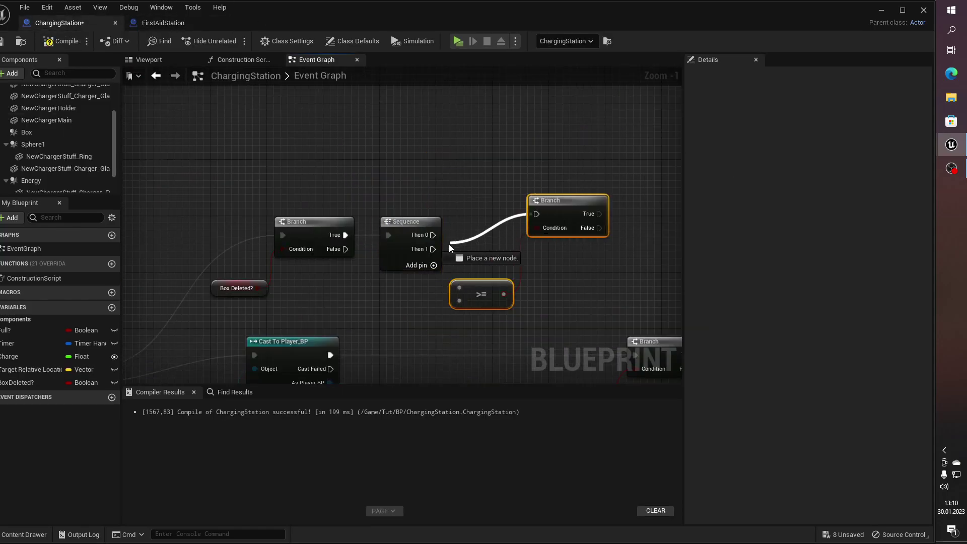
Step: Compare FirstAidStation's Move Component To and Sphere with ChargingStation's comparison and SET nodes
left_click(162, 22)
mouse_move(323, 166)
right_mouse_down()
mouse_move(254, 379)
mouse_move(323, 269)
right_mouse_up()
scroll(254, 380, "down", 1)
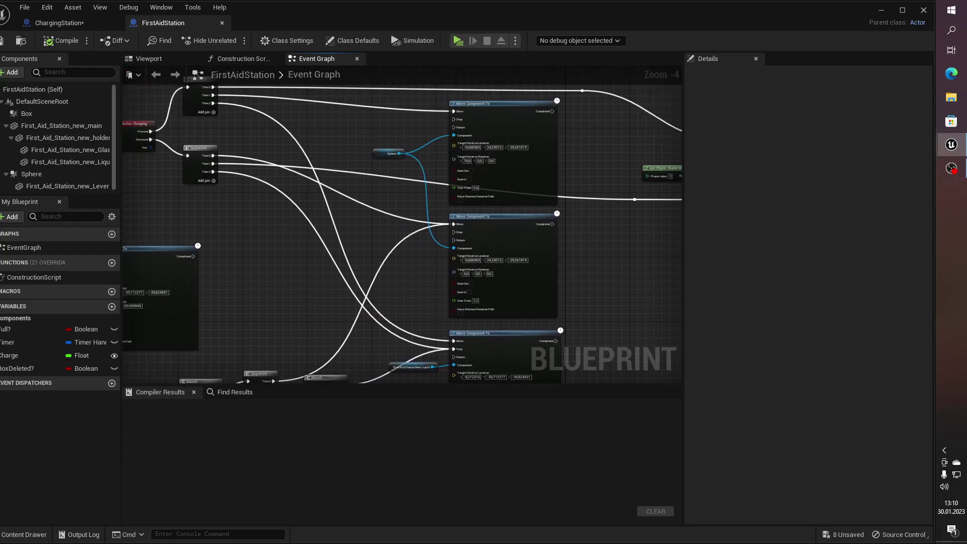
left_click(32, 174)
left_click(148, 59)
scroll(353, 227, "up", 3)
left_click(59, 22)
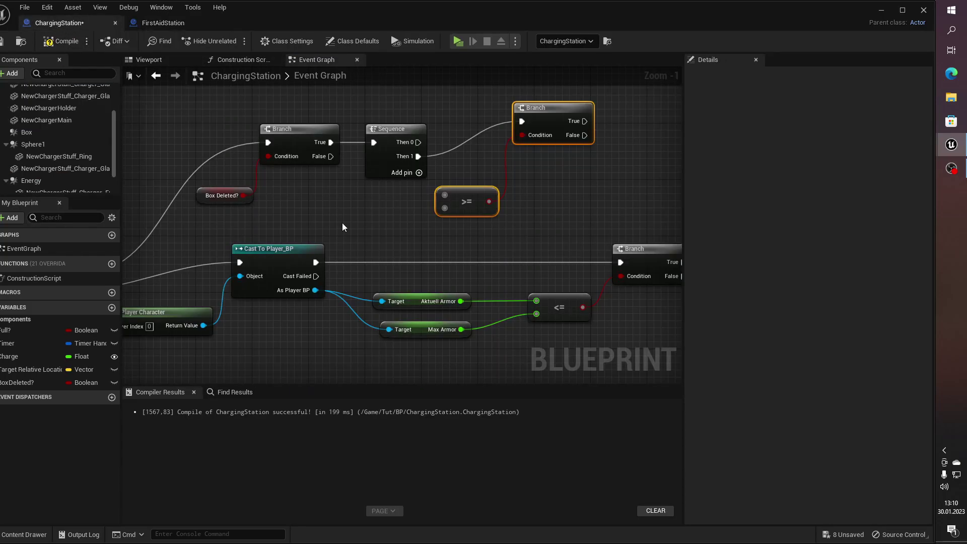
right_click_drag(249, 158, 311, 207)
right_click_drag(367, 345, 381, 300)
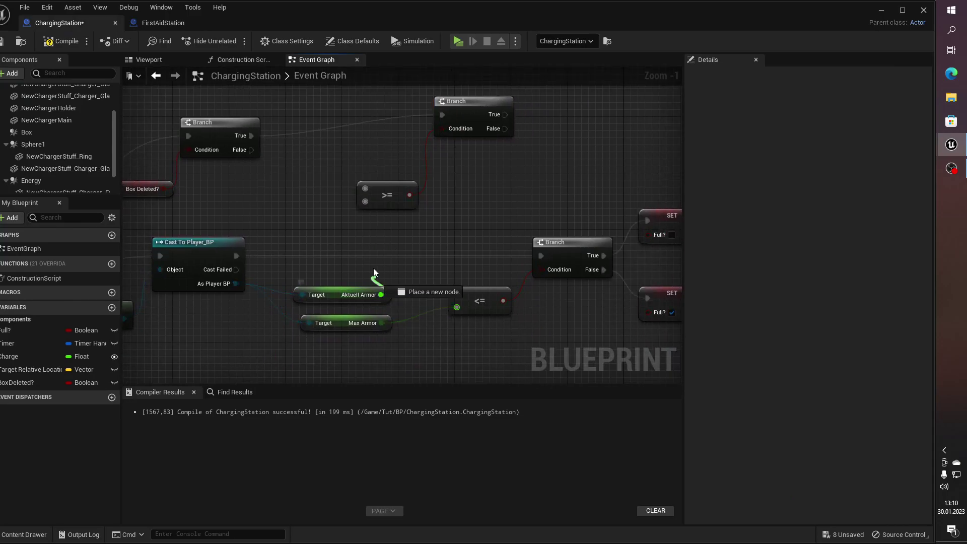
Step: Review FirstAidStation's charge-check Branch before returning to the ChargingStation graph
left_click(180, 26)
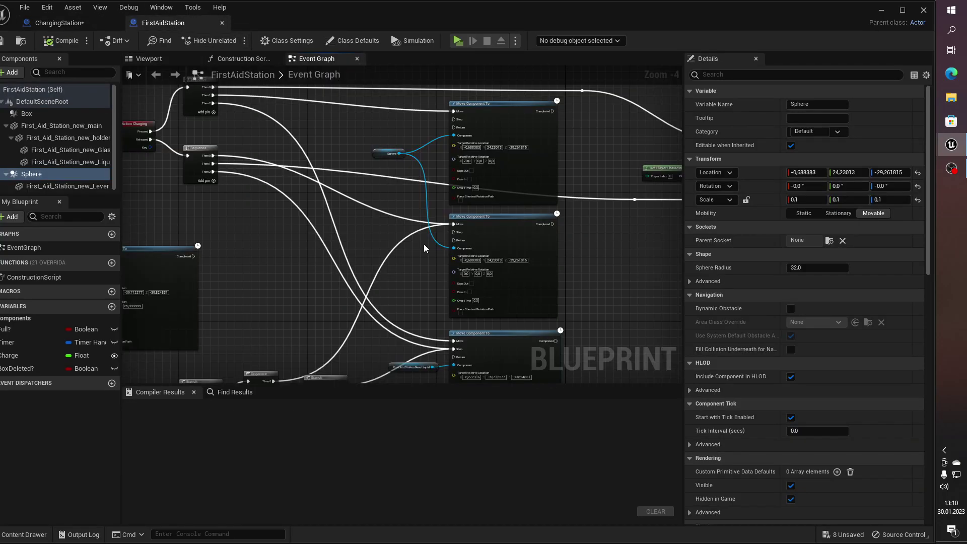
right_click_drag(393, 190, 346, 218)
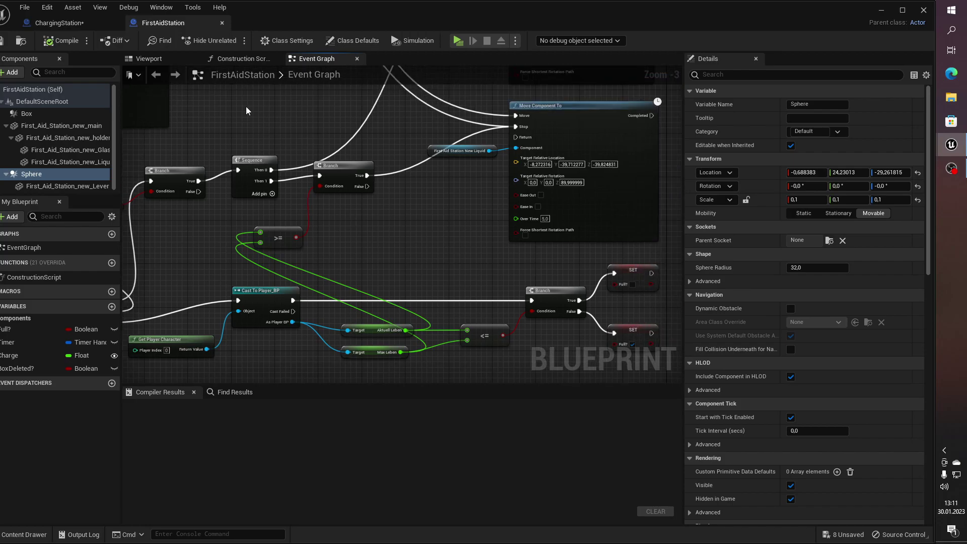
key("ctrl+Tab")
scroll(463, 319, "down", 5)
scroll(426, 318, "up", 3)
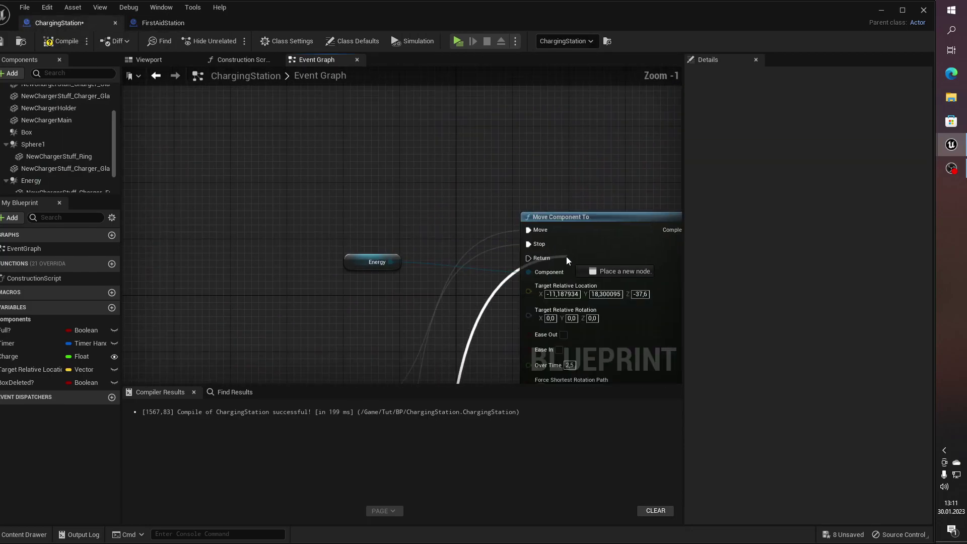
Step: Move the reroute knot and review the Branch, InputAction, Move Component To and Event Tick nodes
scroll(521, 166, "down", 6)
right_click_drag(437, 218, 463, 218)
scroll(483, 233, "up", 6)
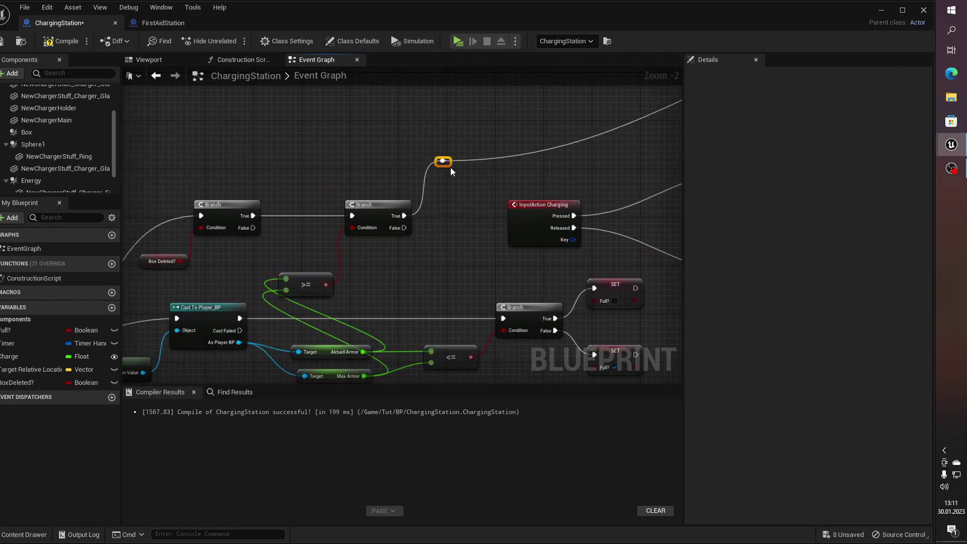
left_click_drag(451, 167, 291, 194)
scroll(301, 210, "down", 1)
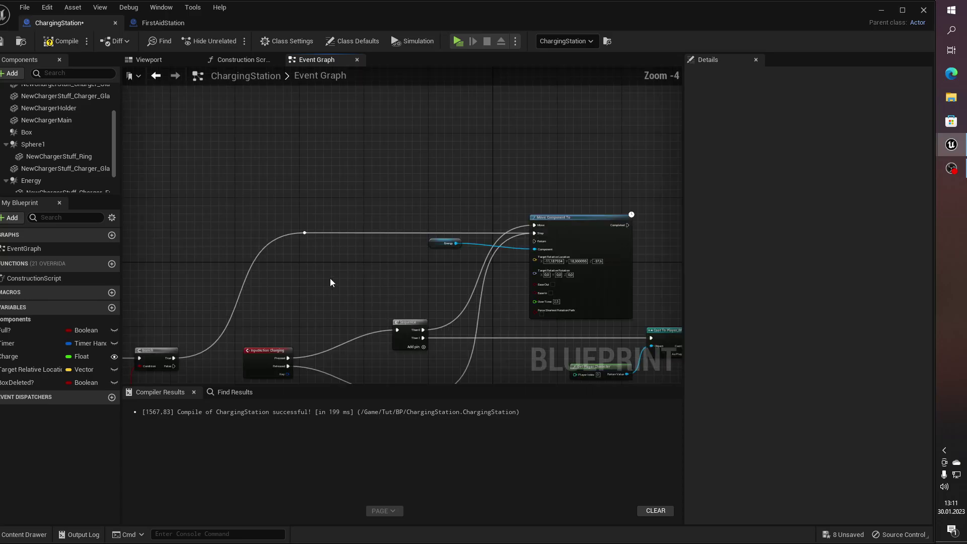
right_click_drag(330, 278, 449, 171)
scroll(448, 171, "down", 1)
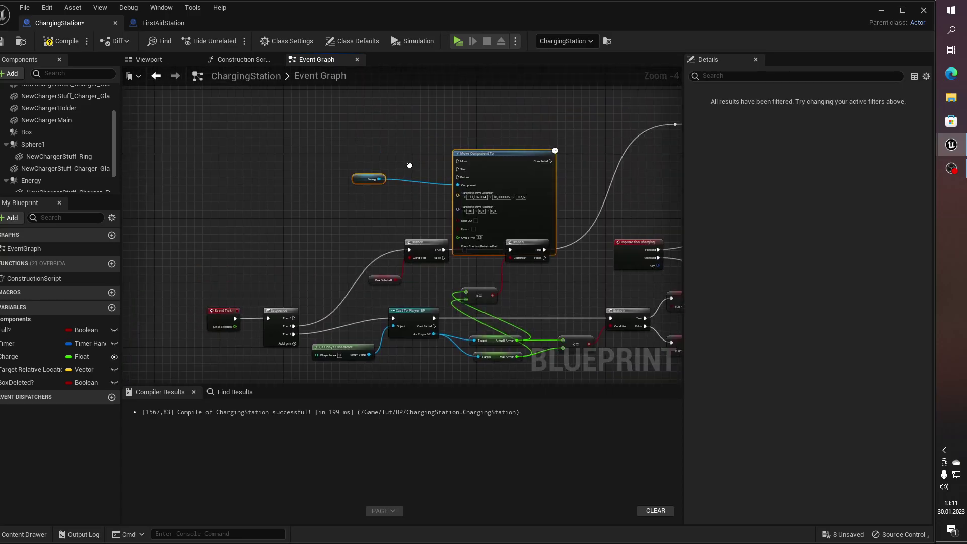
mouse_move(449, 170)
right_mouse_down()
mouse_move(406, 260)
mouse_move(335, 277)
right_mouse_up()
Step: Compare against FirstAidStation one last time, then close its blueprint tab
left_click(175, 26)
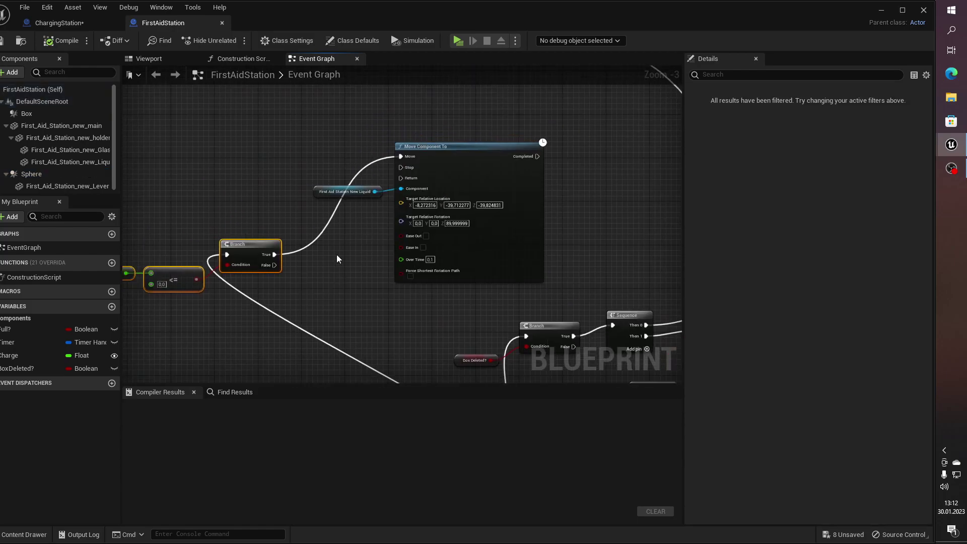
key("ctrl+Tab")
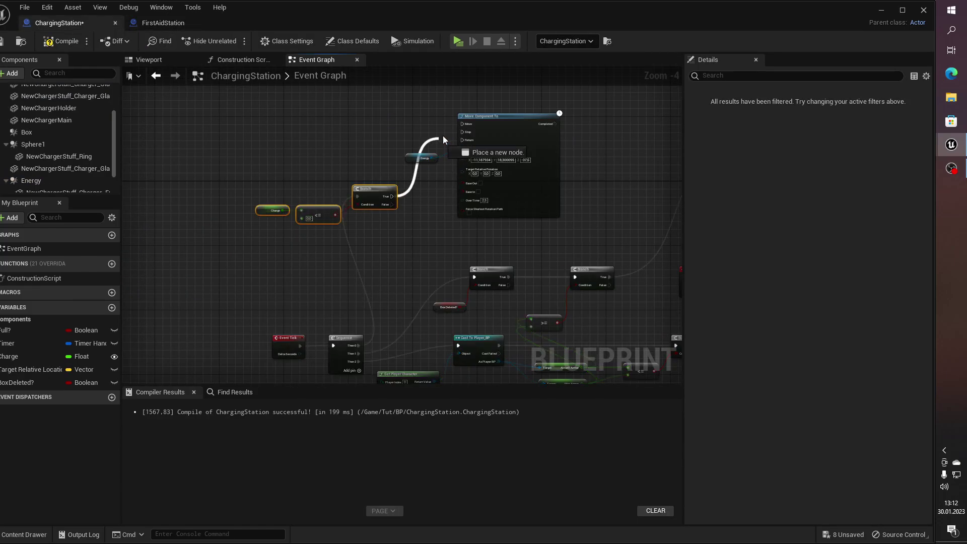
scroll(483, 202, "up", 5)
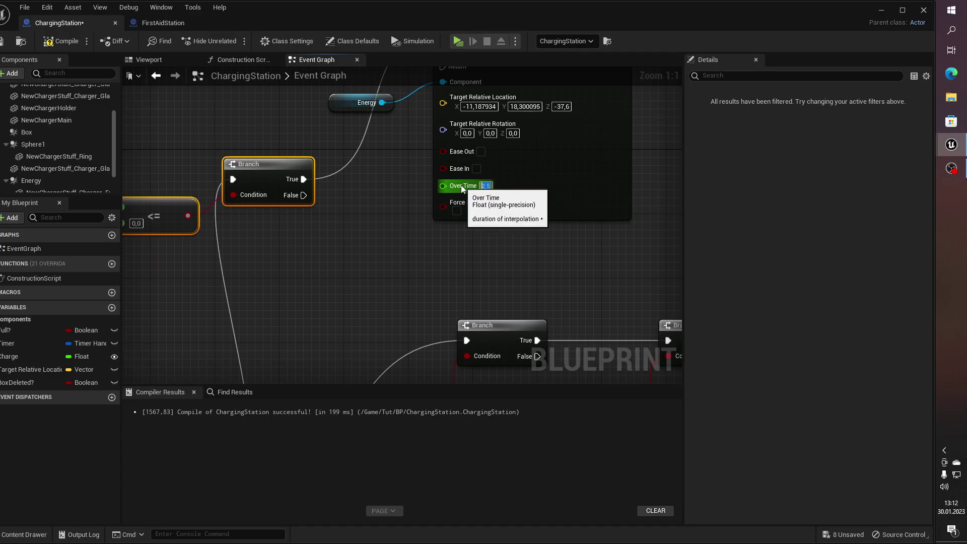
middle_click(145, 26)
scroll(418, 211, "down", 6)
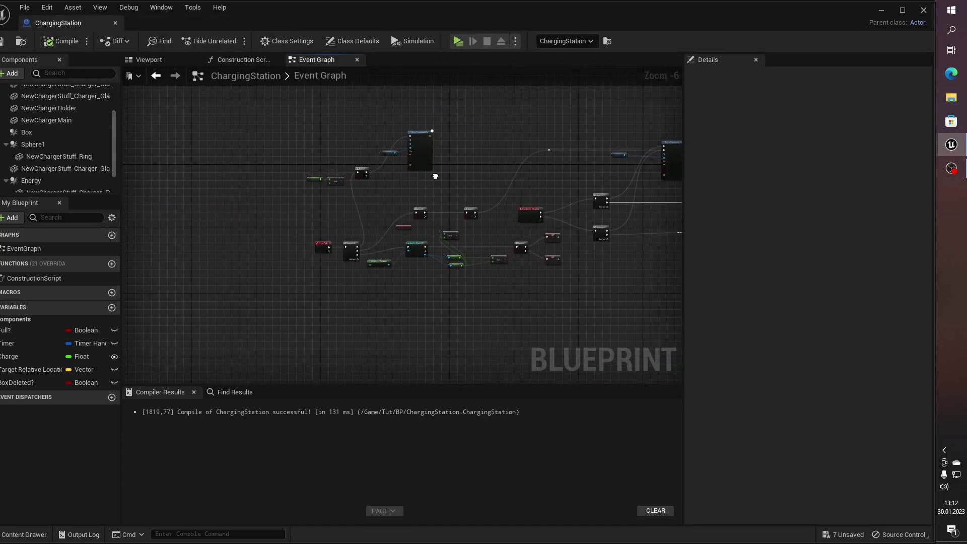
scroll(418, 185, "up", 2)
Step: Select the Branch gating the tube's Move Component To in the ChargingStation graph
left_click(361, 158)
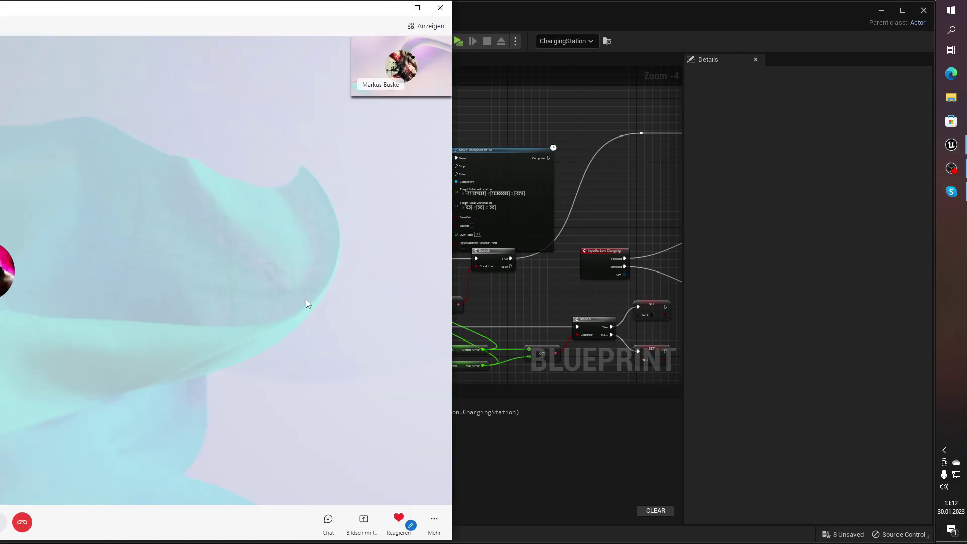
left_click(873, 71)
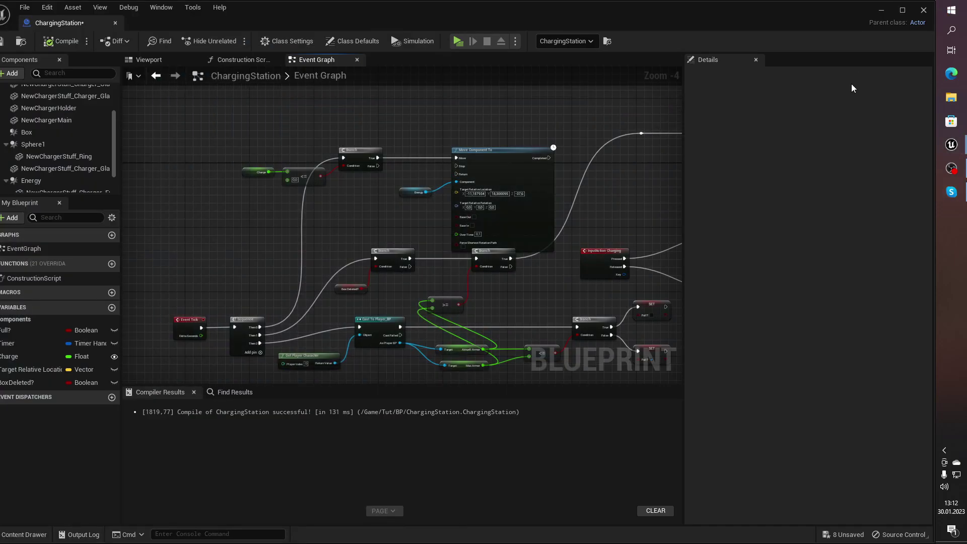
scroll(366, 213, "down", 1)
scroll(225, 234, "up", 3)
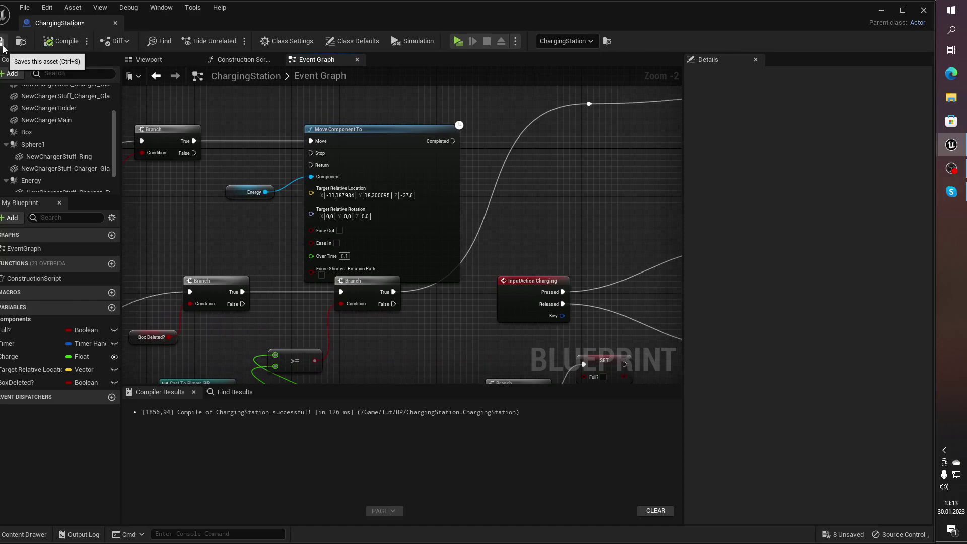
scroll(543, 229, "down", 4)
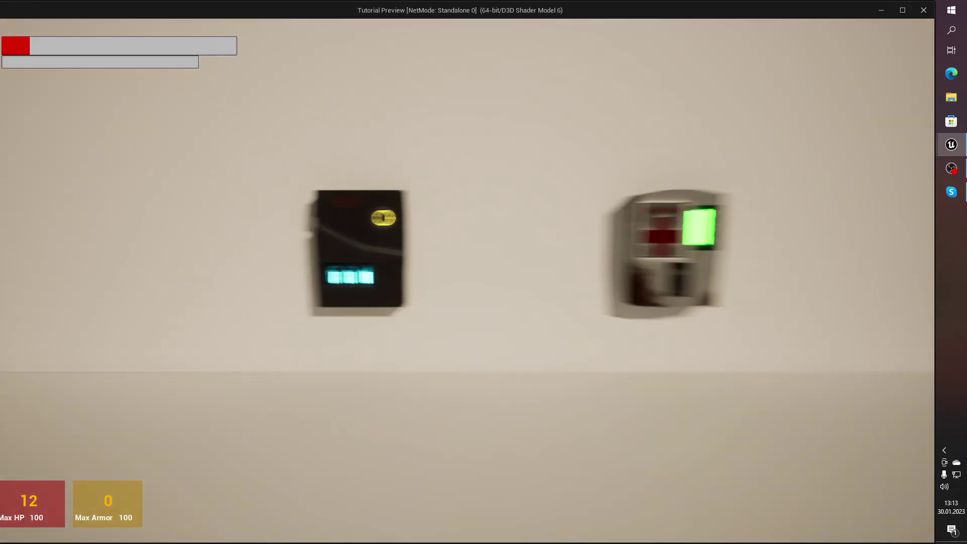
Step: Charge armor at the charging station and heal at the First Aid station
key("e")
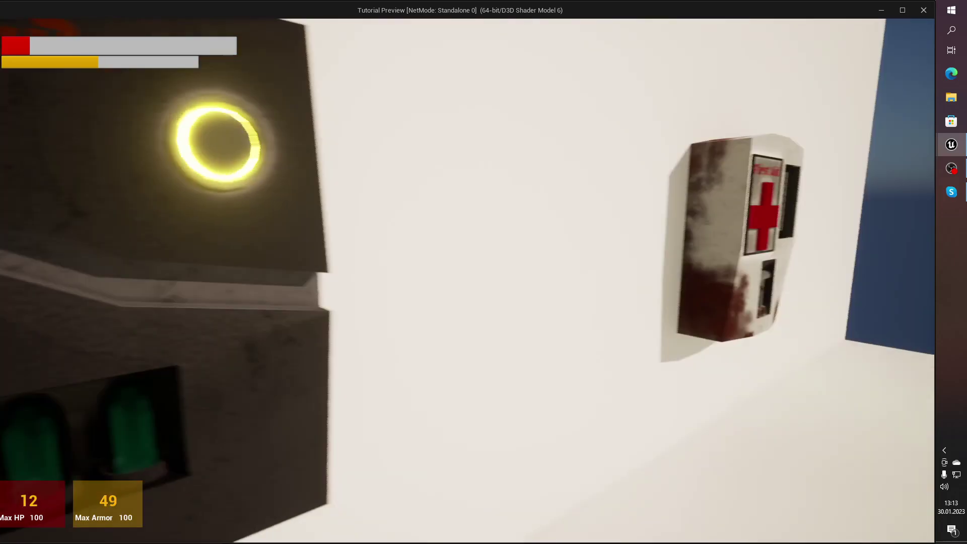
key("s")
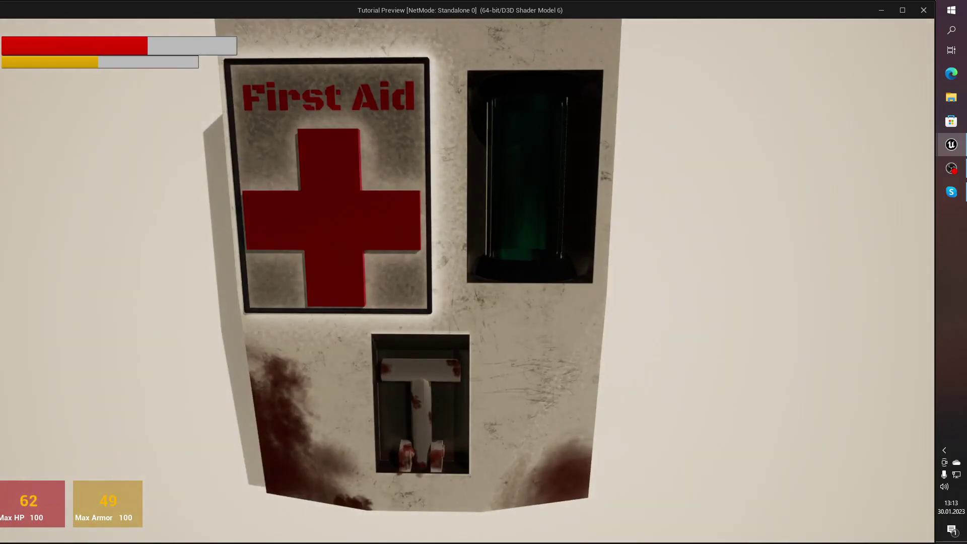
key("w")
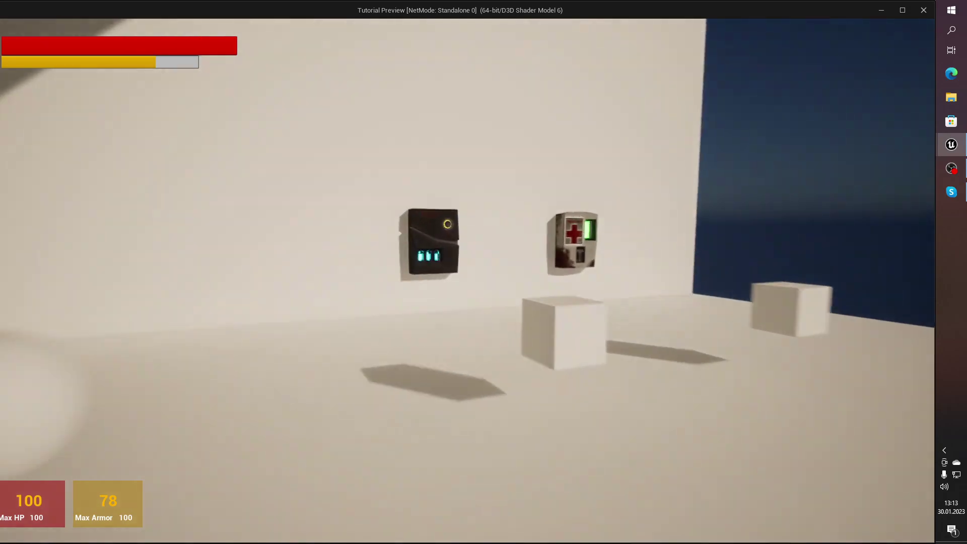
key("s")
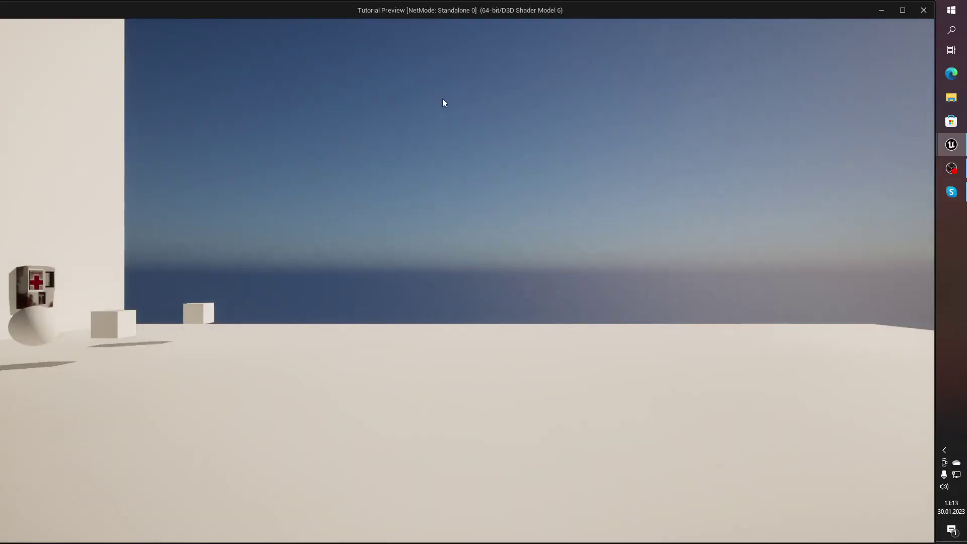
Step: Top armor up to 100 at the charger, visit the First Aid station, then end the play session
left_click(444, 102)
key("w")
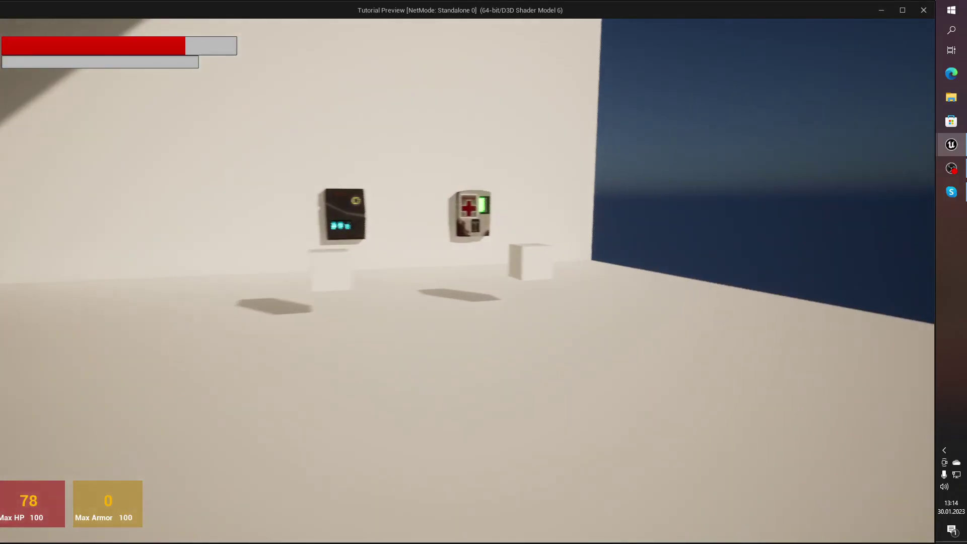
key("w")
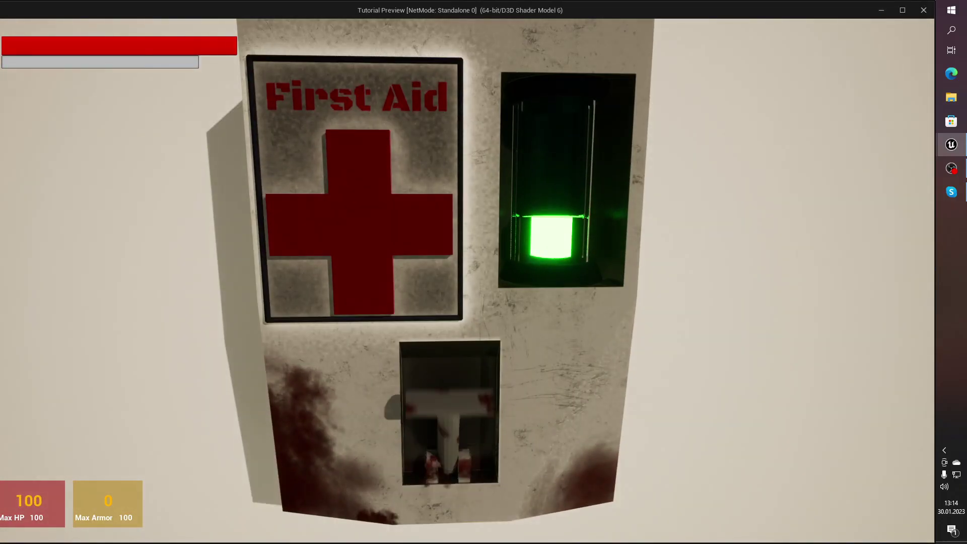
key("Escape")
scroll(389, 221, "down", 3)
scroll(389, 221, "down", 2)
scroll(340, 253, "down", 2)
Step: Pull a new execution wire off the reroute knot to add a charge-check Branch
scroll(322, 255, "up", 1)
scroll(313, 272, "up", 1)
scroll(300, 345, "up", 1)
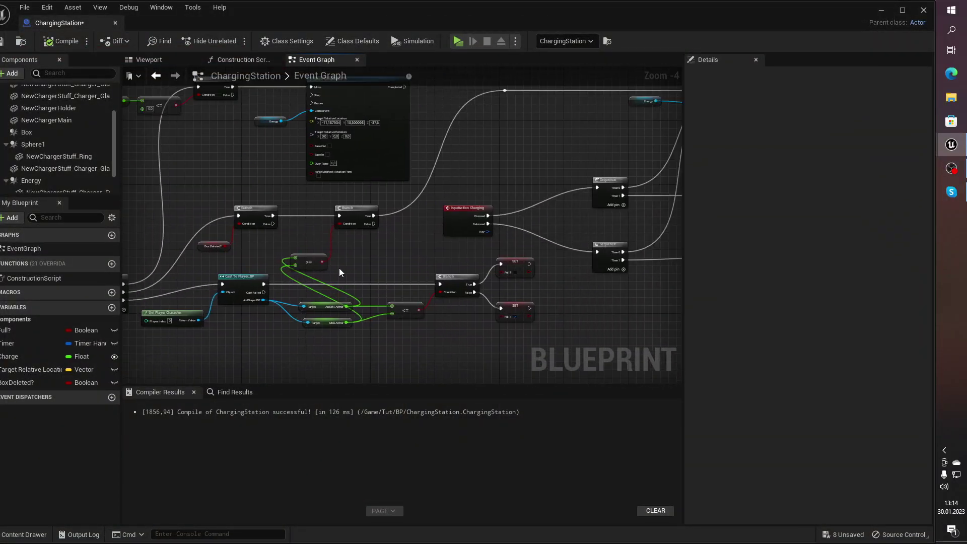
scroll(340, 268, "up", 1)
scroll(469, 217, "down", 2)
right_click_drag(469, 217, 231, 263)
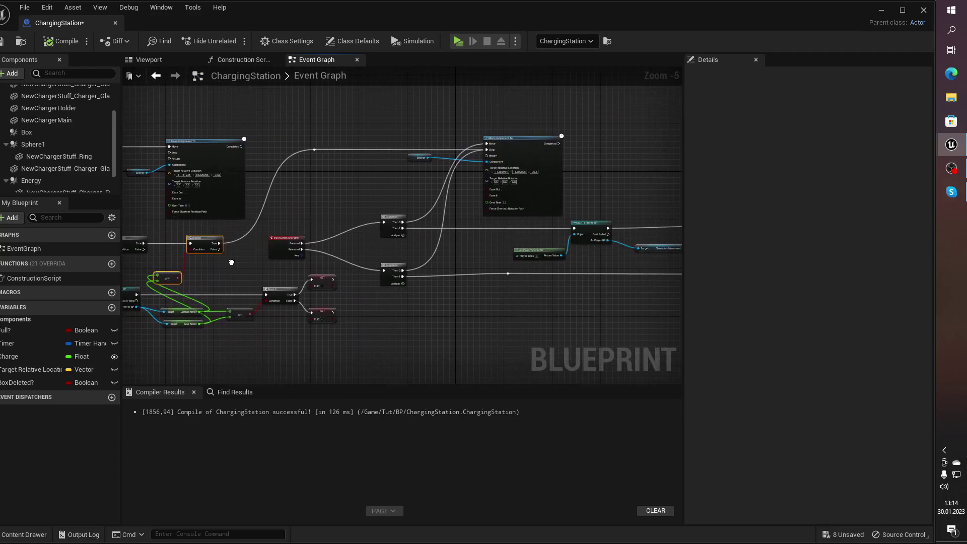
scroll(283, 207, "up", 2)
right_click_drag(284, 207, 185, 267)
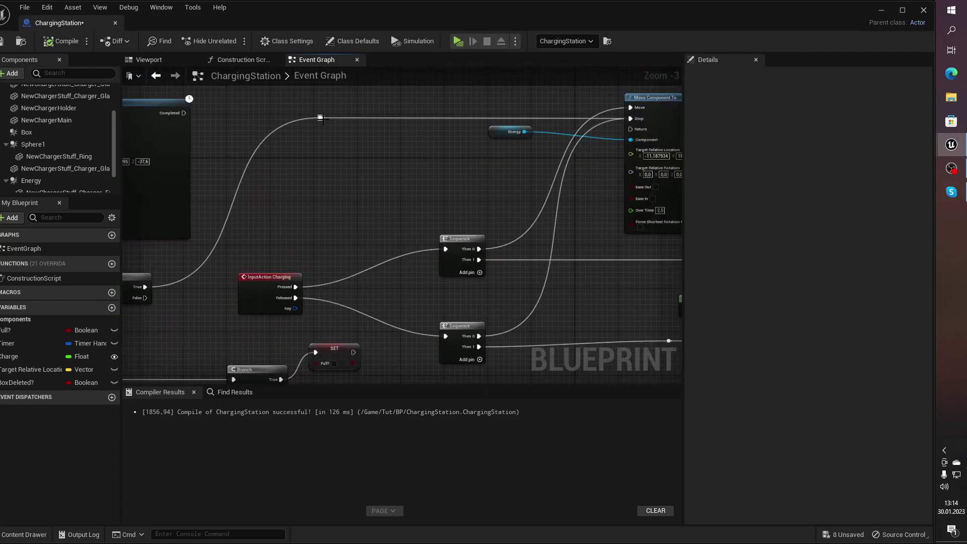
left_click_drag(320, 118, 359, 116)
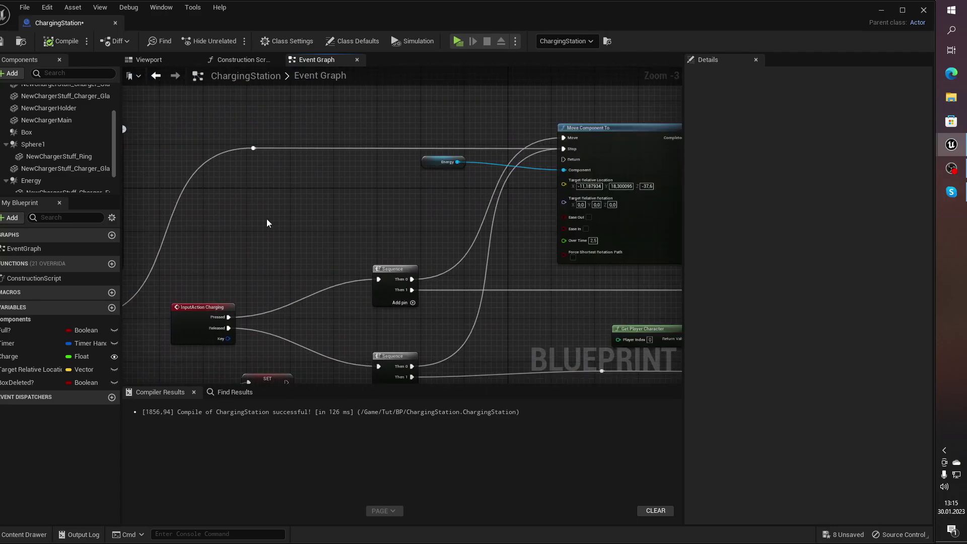
Step: Route the Branch's execution wire into the tube's Move Component To node
right_click_drag(252, 223, 479, 234)
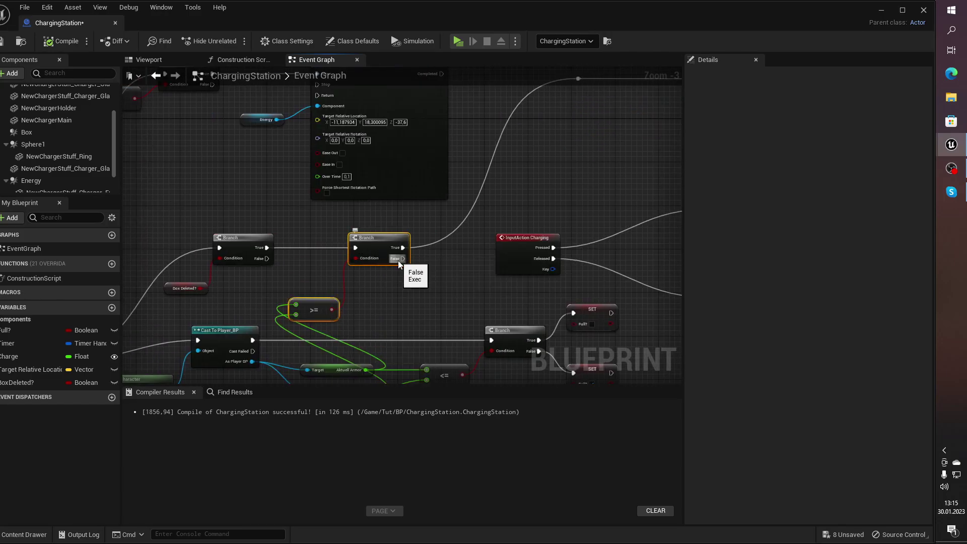
right_click_drag(397, 261, 386, 176)
scroll(385, 177, "down", 1)
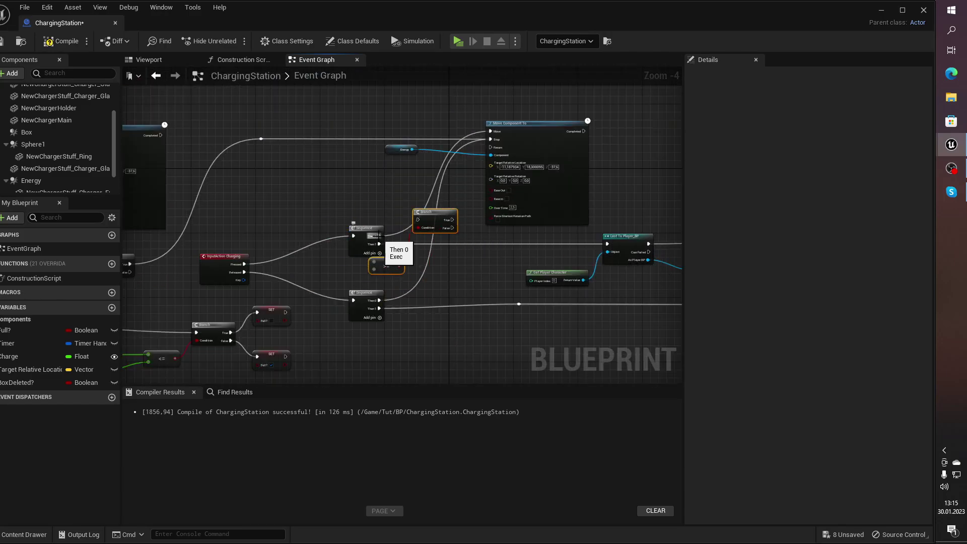
left_click_drag(492, 142, 494, 143)
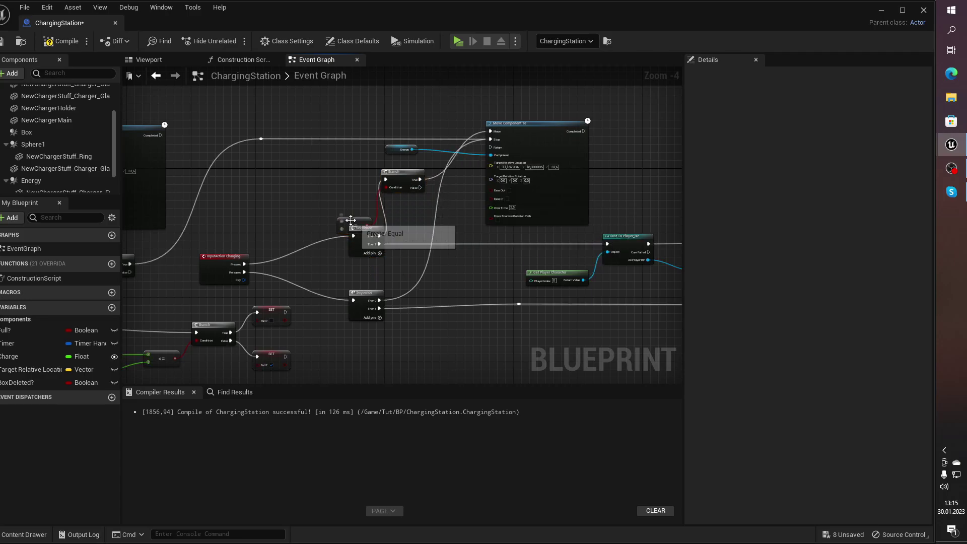
right_click_drag(131, 355, 297, 297)
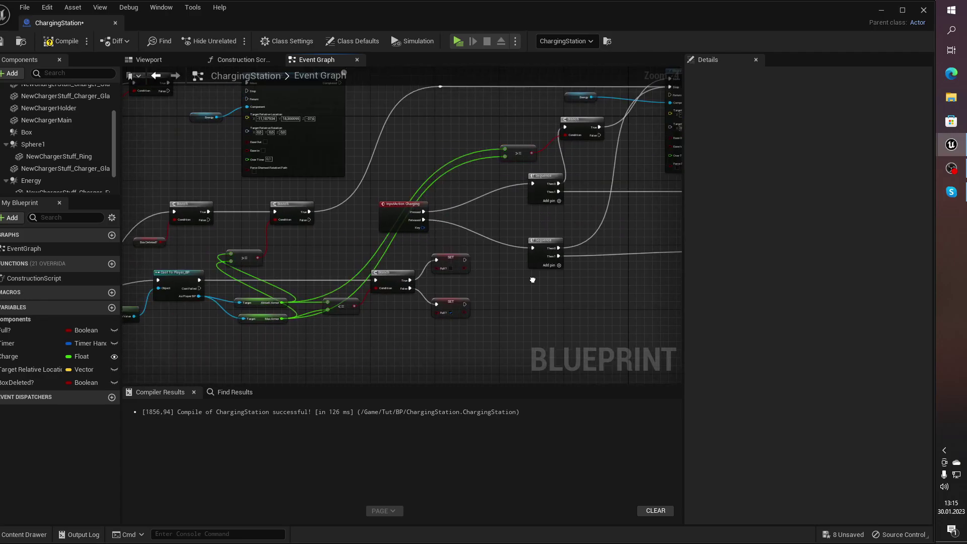
right_click_drag(126, 169, 304, 252)
scroll(304, 252, "up", 1)
right_click_drag(398, 227, 375, 237)
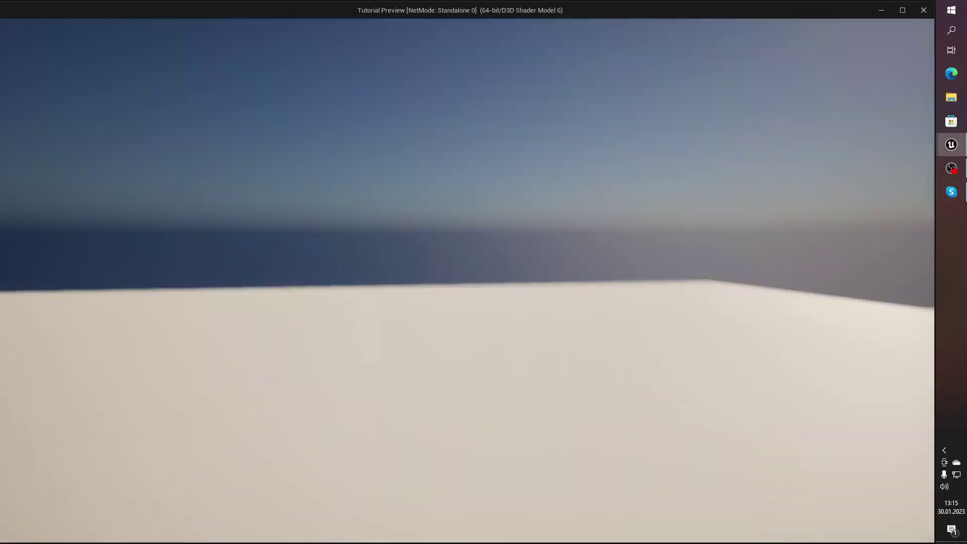
Step: Play-test the level, walking up to the charger to refill armor, then backing away
key("w")
key("Escape")
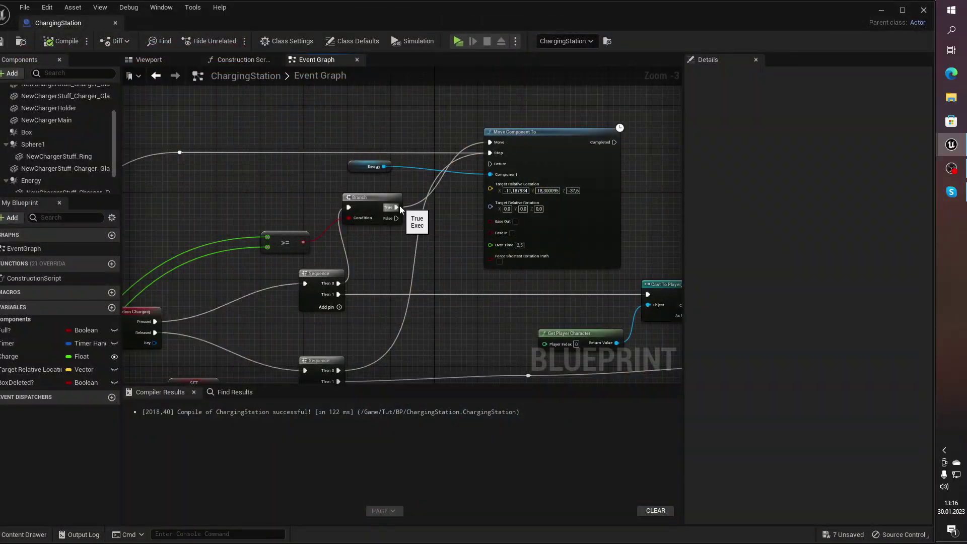
left_click(464, 80)
left_click(459, 41)
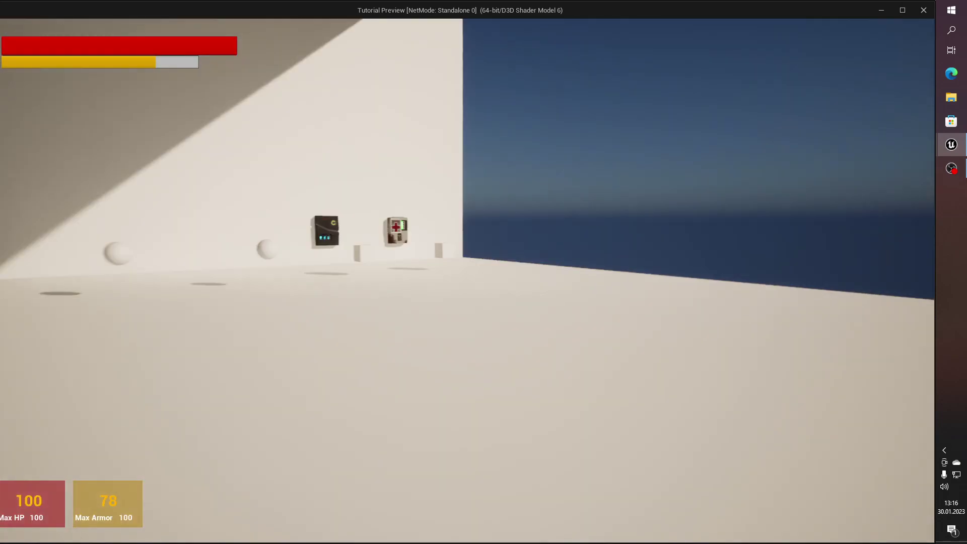
key("w")
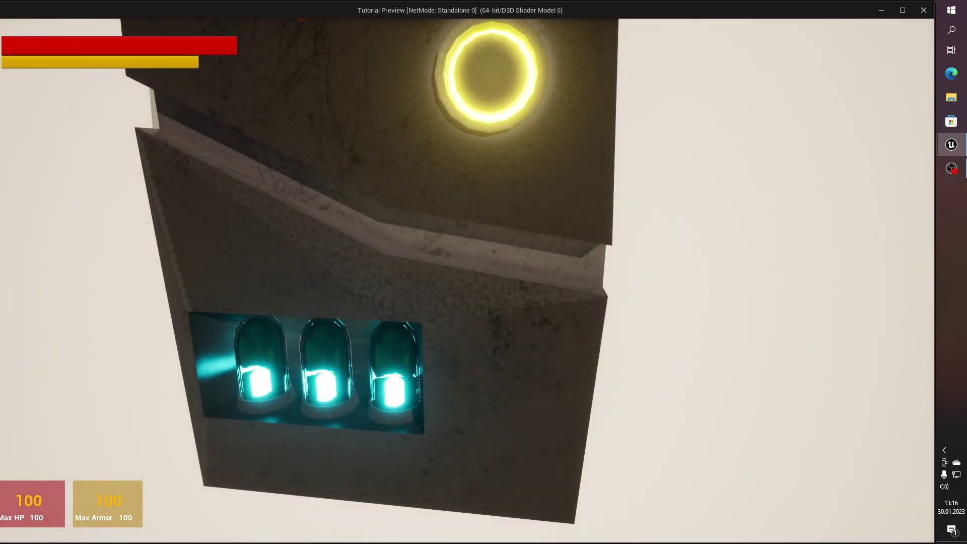
key("Escape")
key("w")
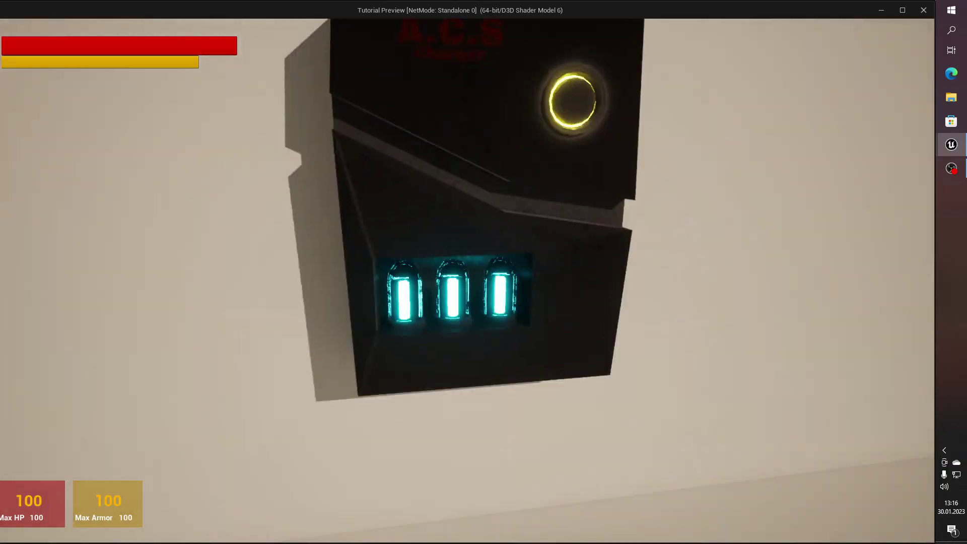
key("w")
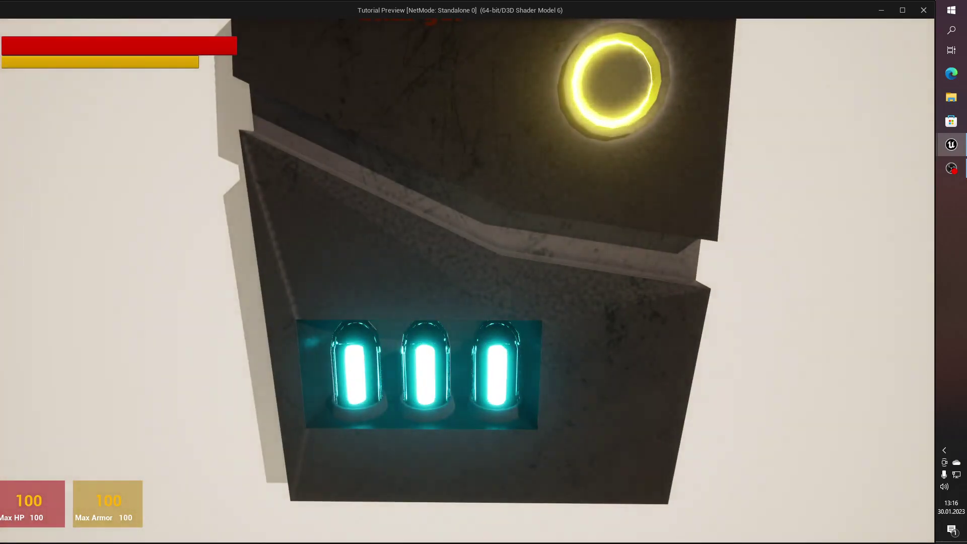
key("s")
key("Escape")
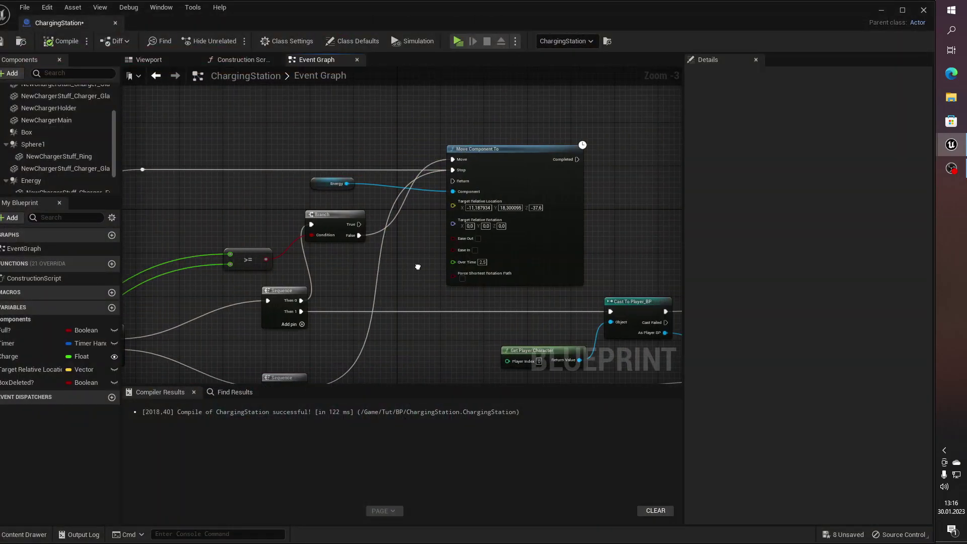
Step: Run two more short play-tests approaching the charger
right_click_drag(417, 267, 417, 210)
left_click(457, 42)
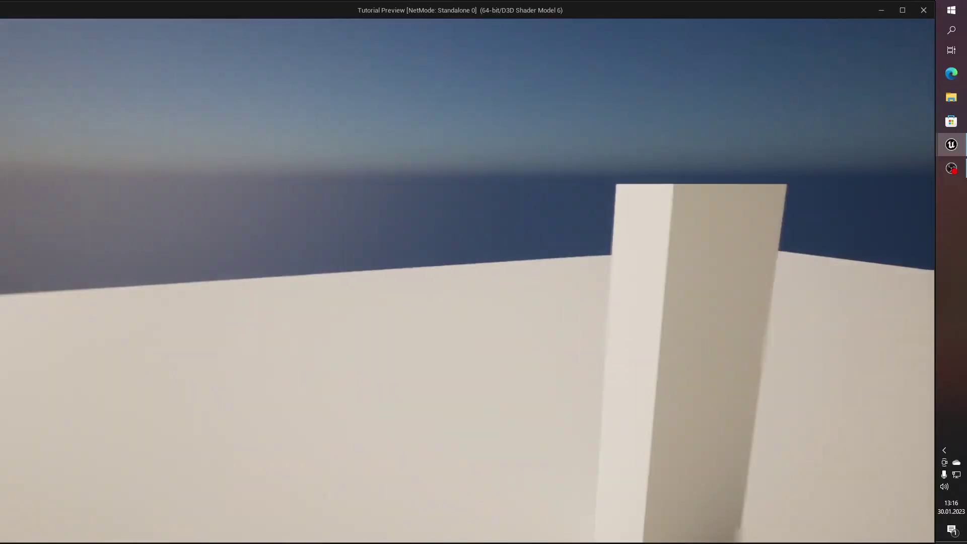
key("w")
key("Escape")
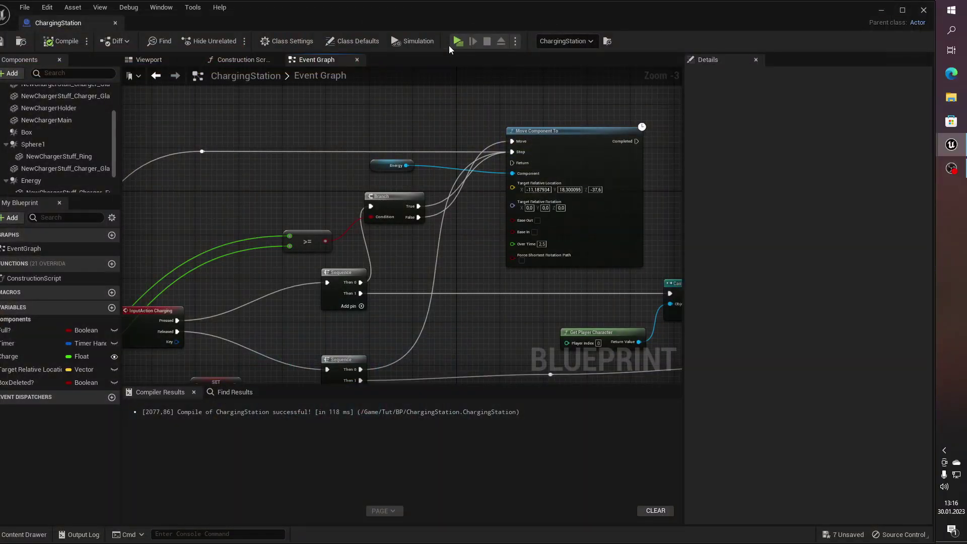
left_click(454, 43)
key("w")
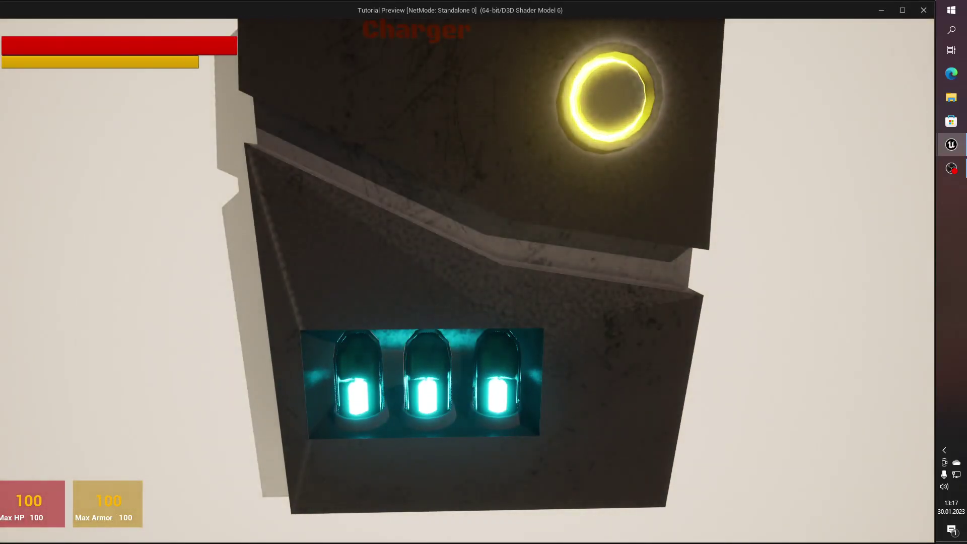
key("Escape")
Step: Compile ChargingStation and open the FirstAidStation blueprint from the Content Drawer
left_click(56, 45)
scroll(284, 181, "down", 1)
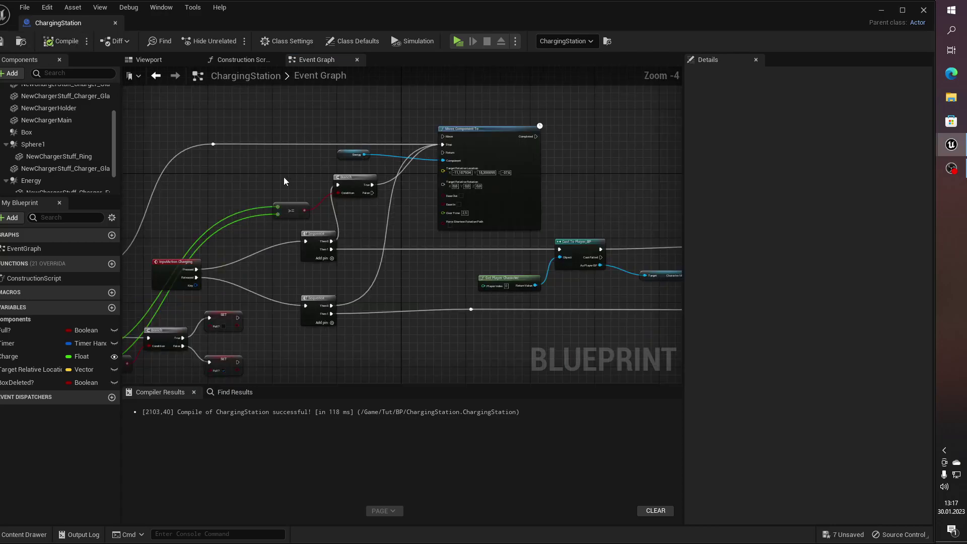
key("ctrl+space")
double_click(223, 403)
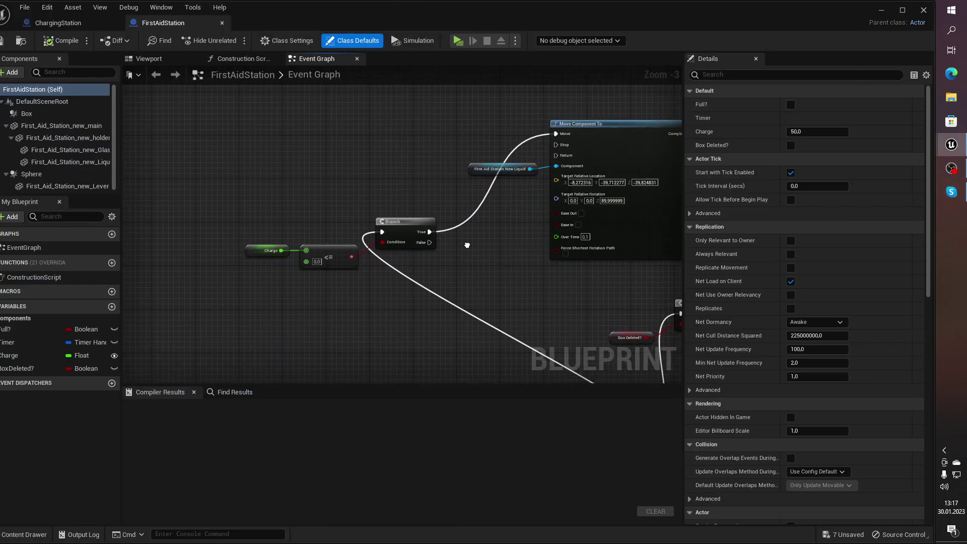
Step: Locate FirstAidStation's Branch and Sequence nodes, comparing against ChargingStation's graph
right_click_drag(462, 242, 339, 225)
scroll(339, 225, "down", 1)
mouse_move(383, 156)
right_mouse_down()
mouse_move(454, 152)
mouse_move(395, 209)
right_mouse_up()
scroll(436, 147, "up", 1)
left_click(58, 23)
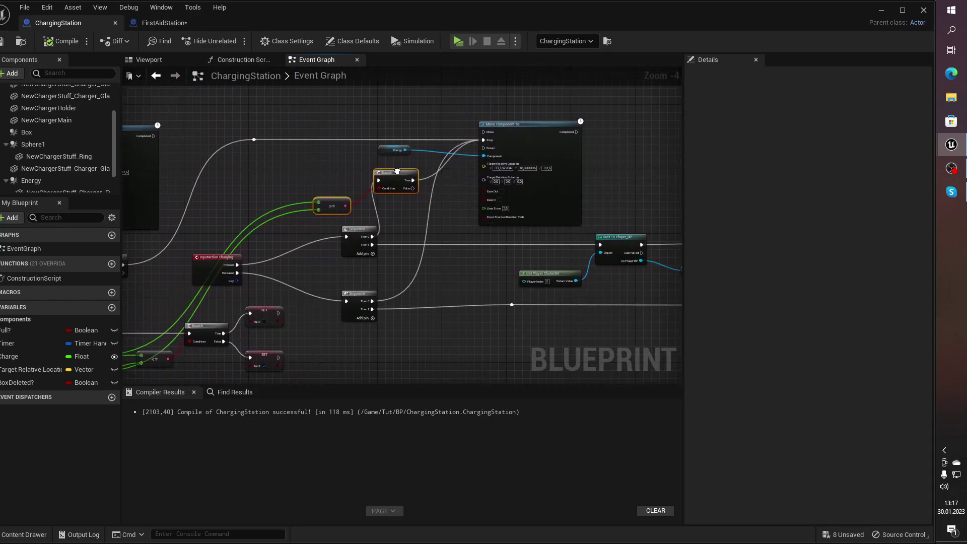
left_click(162, 25)
scroll(473, 328, "down", 2)
Step: Wire the >= result into the Branch condition and the first Sequence output into the Branch
left_click_drag(473, 329, 460, 405)
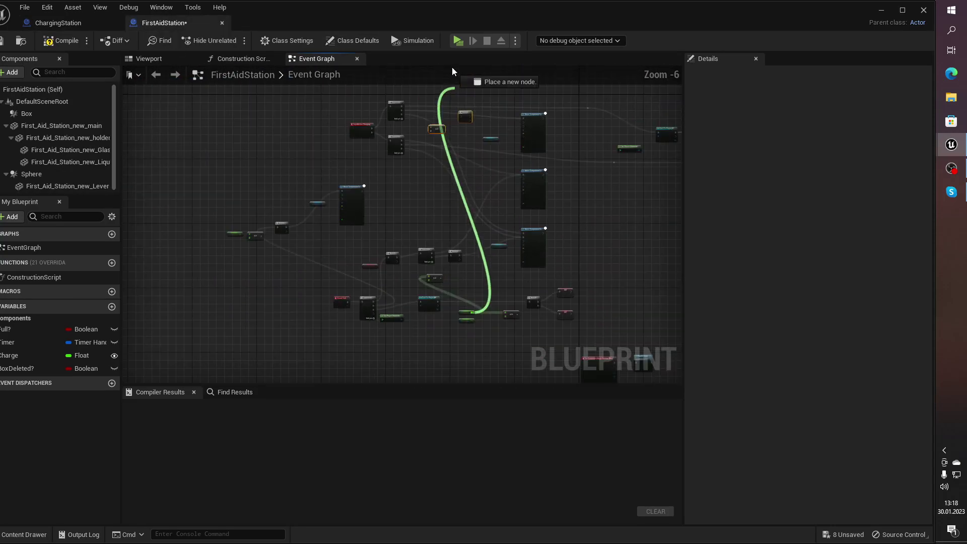
scroll(524, 213, "up", 1)
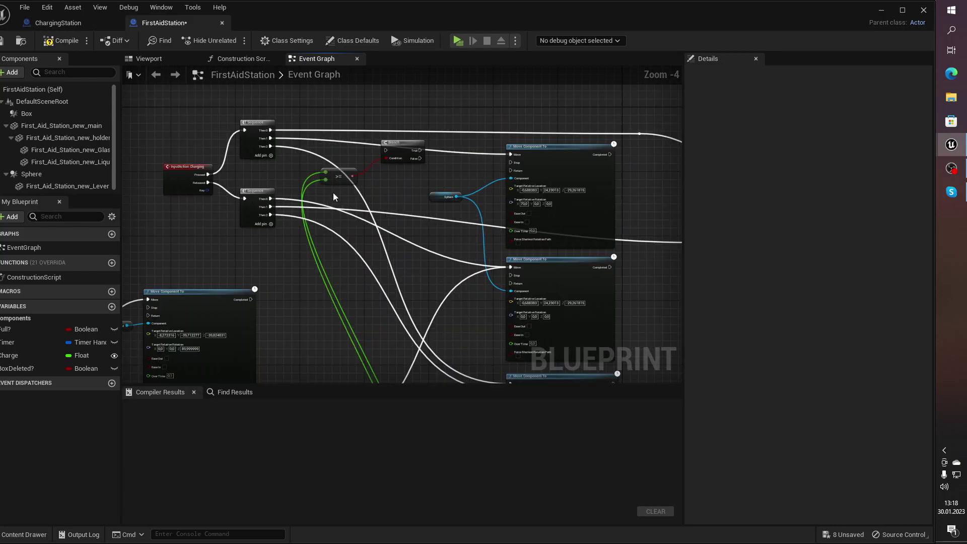
left_click_drag(460, 405, 399, 162)
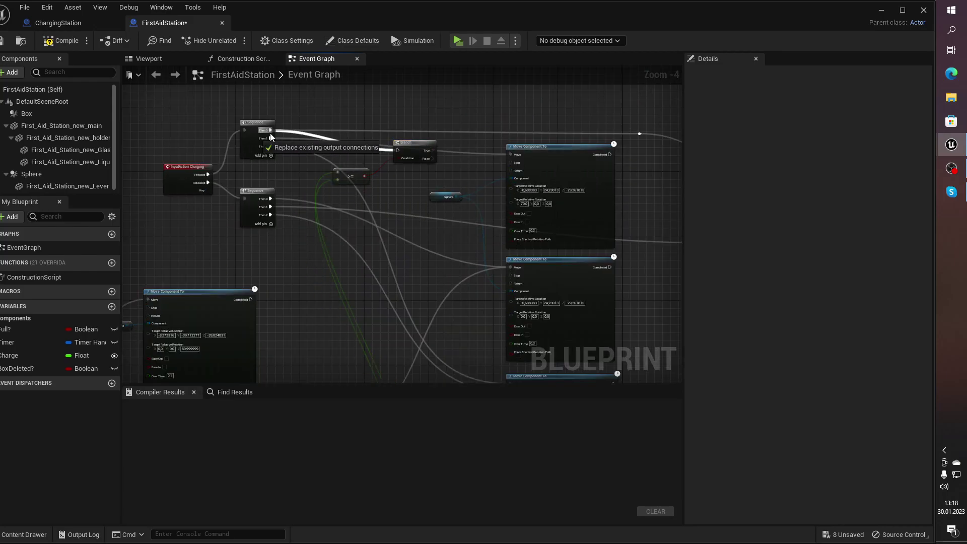
left_click_drag(398, 150, 273, 145)
key("Escape")
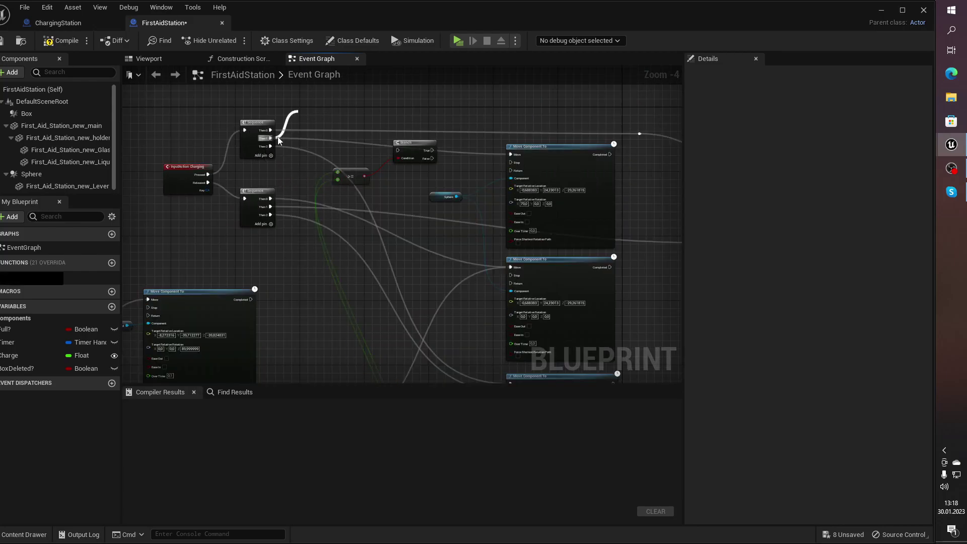
scroll(311, 174, "up", 2)
right_click_drag(324, 192, 311, 174)
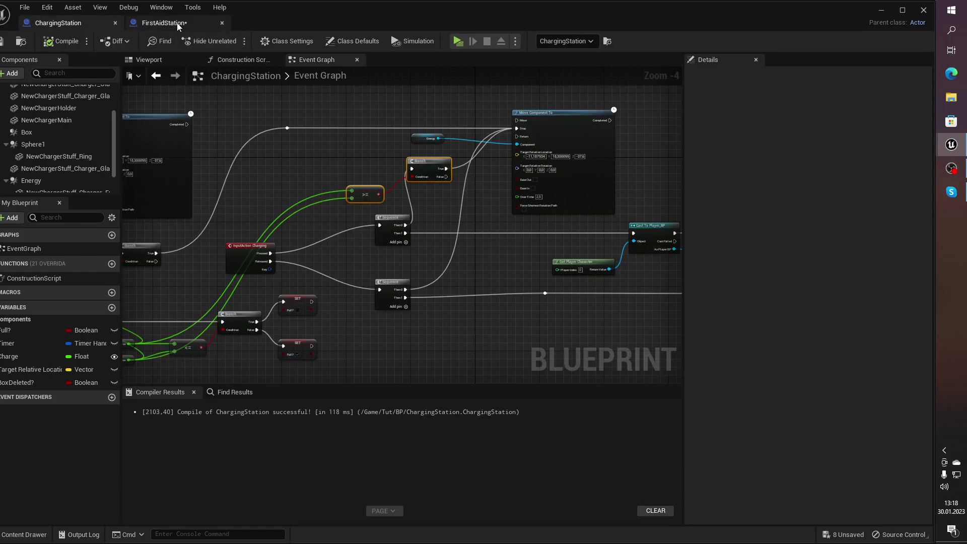
Step: Reposition the Branch and >= nodes and wire Branch True into Move Component To
left_click(175, 27)
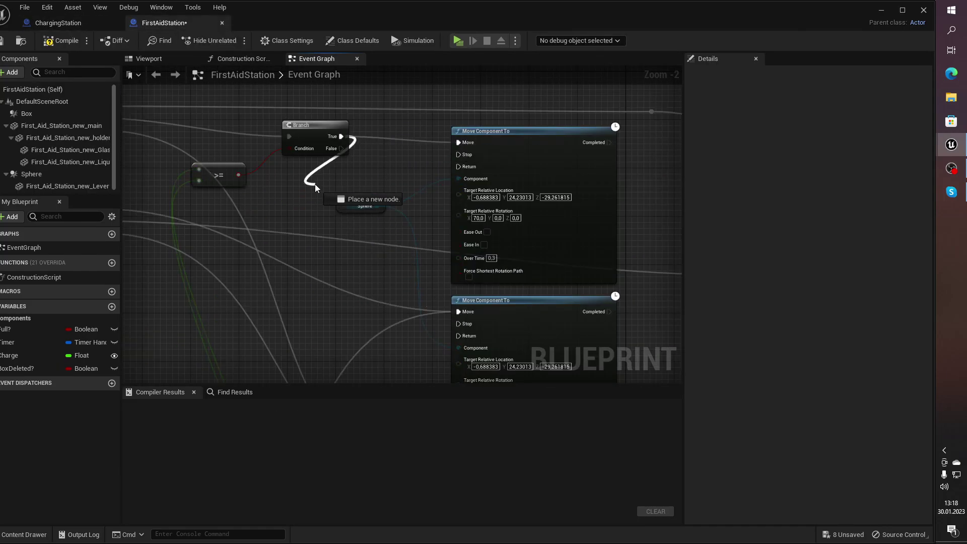
left_click_drag(315, 185, 317, 185)
scroll(376, 190, "down", 1)
scroll(397, 182, "down", 1)
scroll(395, 183, "up", 1)
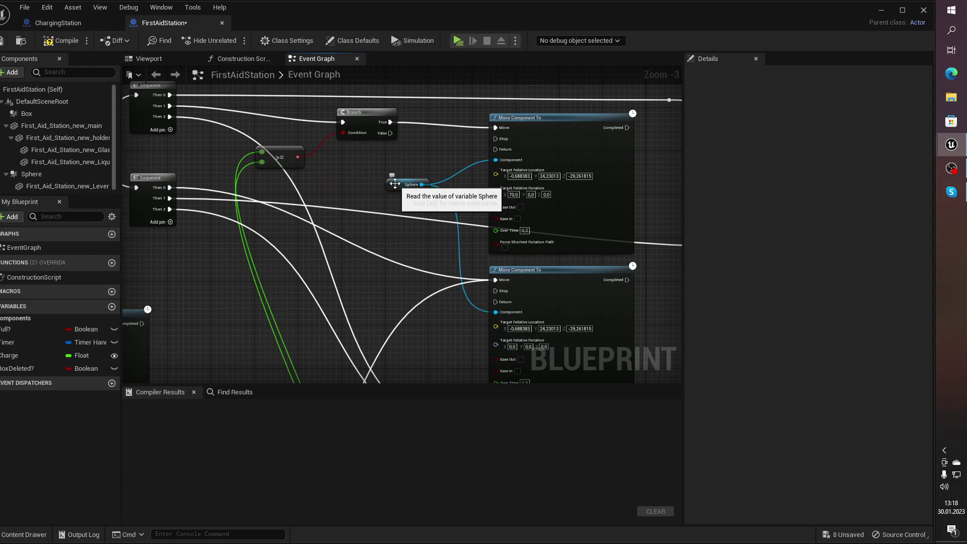
left_click_drag(350, 119, 416, 313)
right_click_drag(416, 313, 439, 156)
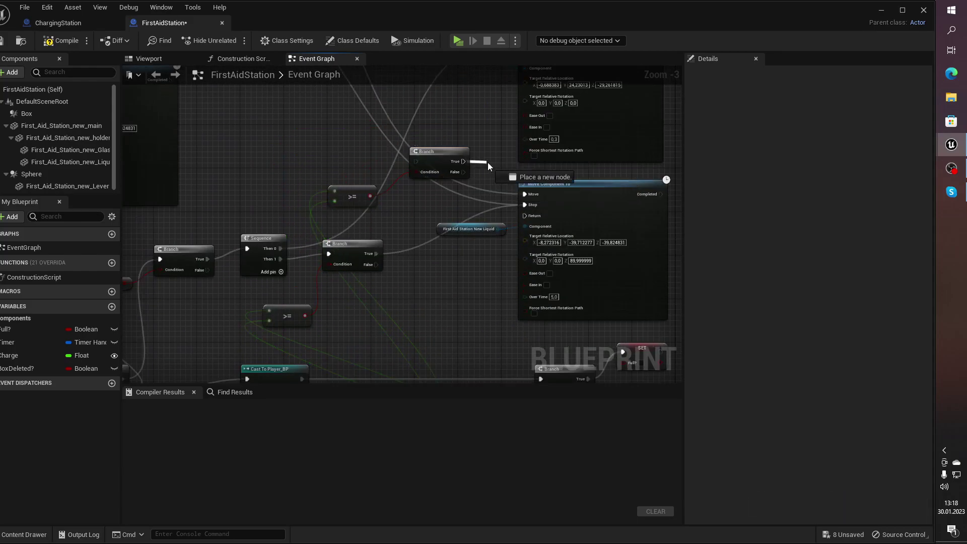
right_click_drag(508, 230, 544, 346)
scroll(544, 346, "down", 1)
left_click_drag(530, 335, 580, 358)
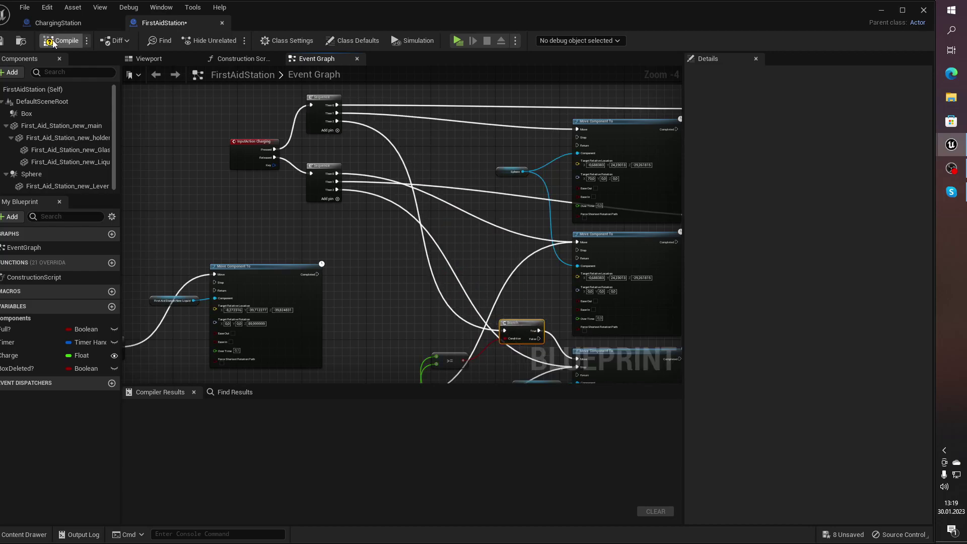
Step: Compile and play-test the first-aid station, recharging armor to 82
key("alt+p")
key("w")
key("e")
key("Escape")
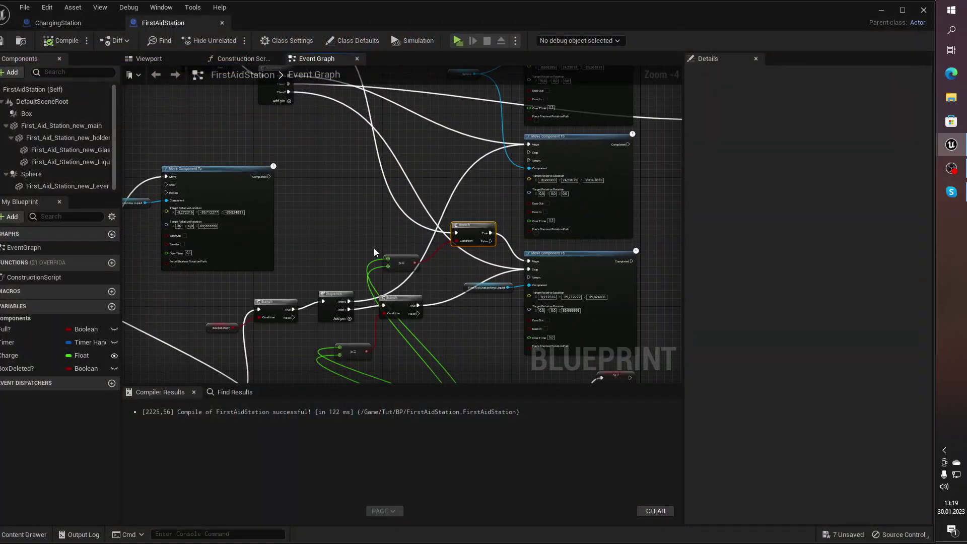
Step: Undo the last graph change and close the FirstAidStation blueprint
key("ctrl+z")
scroll(355, 208, "down", 3)
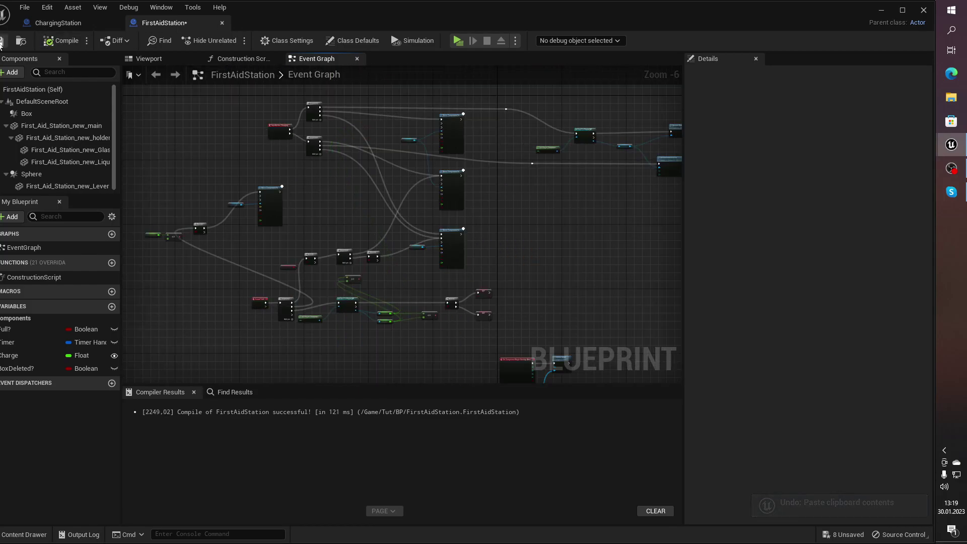
key("ctrl+w")
right_click_drag(340, 145, 379, 196)
Step: Run four quick play-tests of the charger's gated tubes, refilling armor from 78 to 100
right_click_drag(426, 220, 387, 174)
left_click(458, 41)
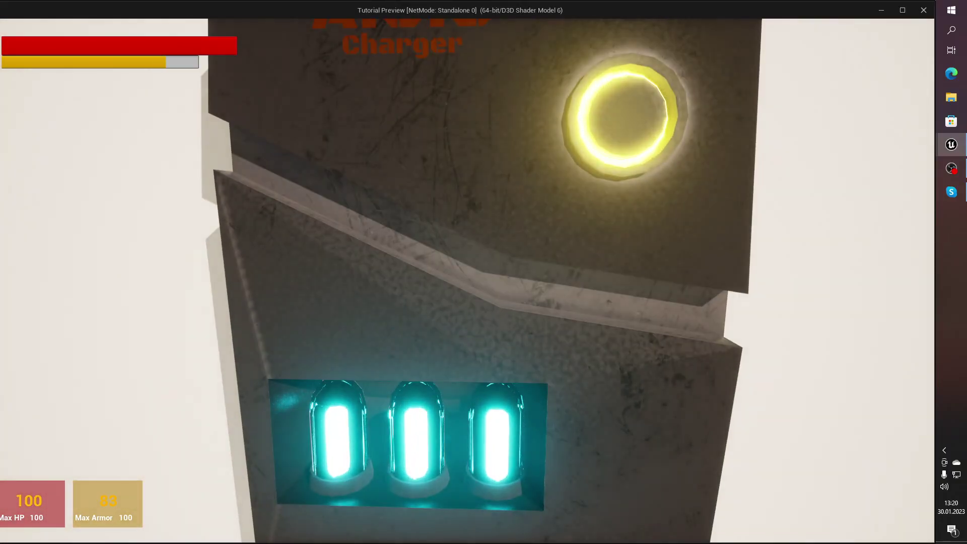
key("Escape")
right_click_drag(455, 244, 404, 266)
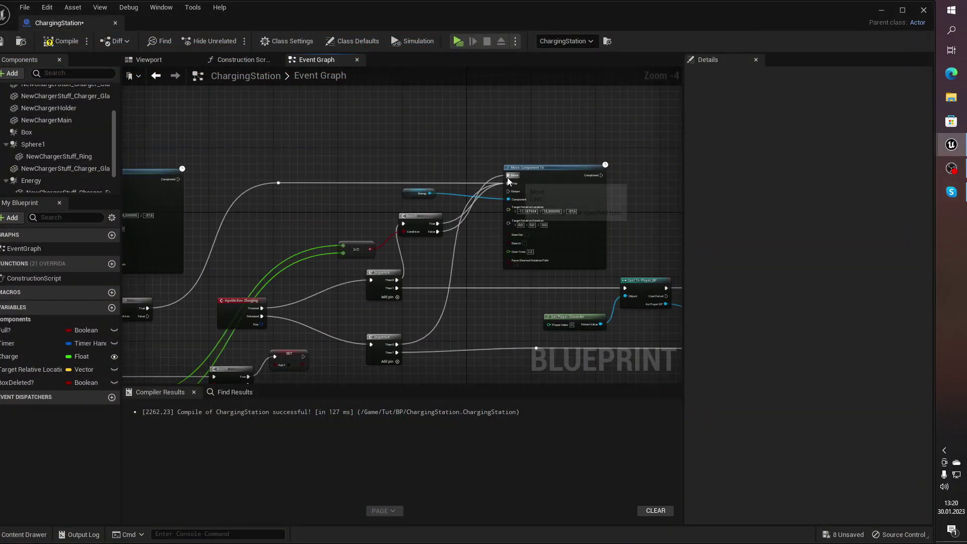
key("alt+p")
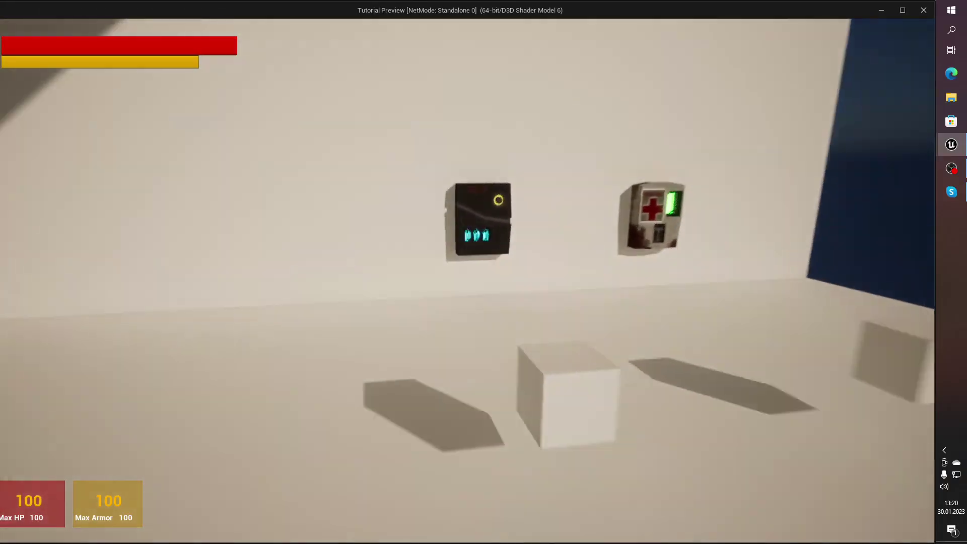
key("Escape")
scroll(436, 235, "up", 1)
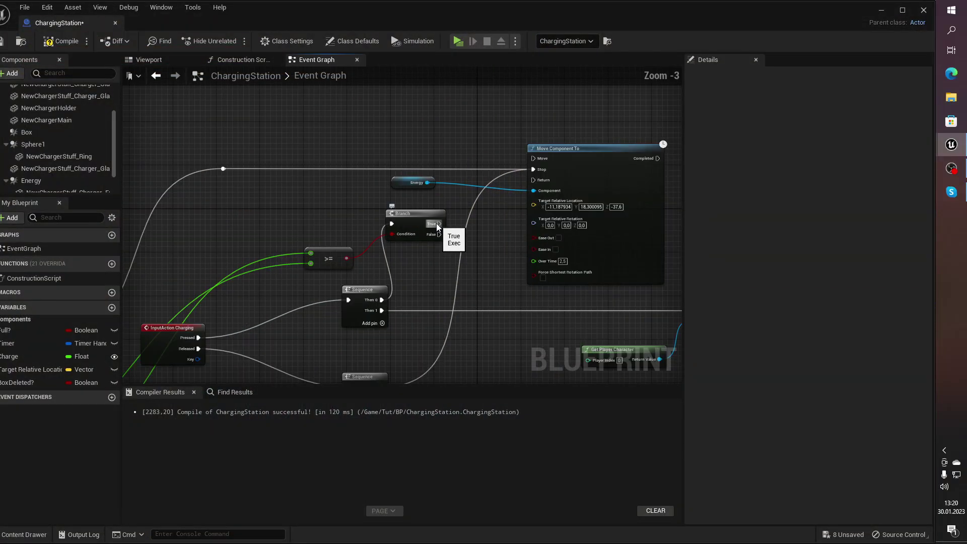
left_click(461, 41)
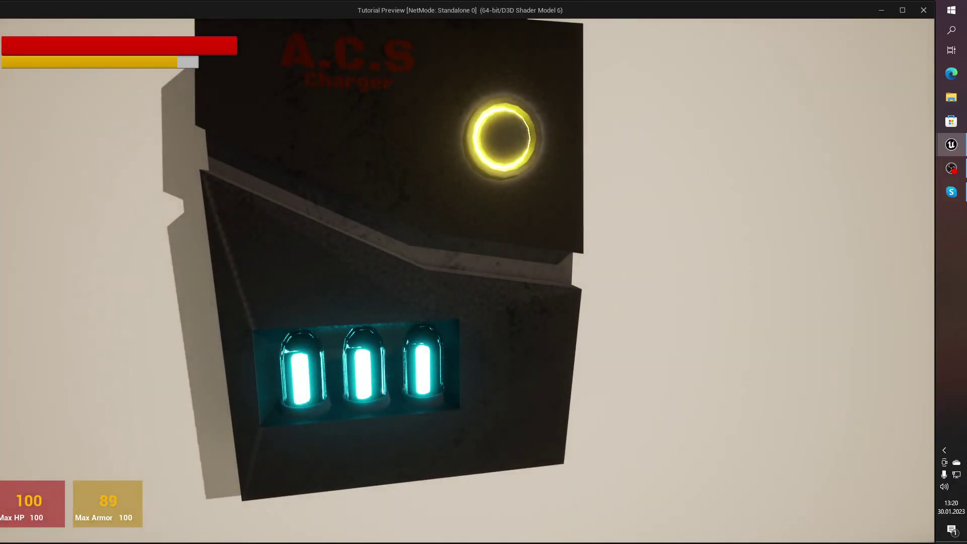
key("Escape")
left_click_drag(318, 220, 410, 255)
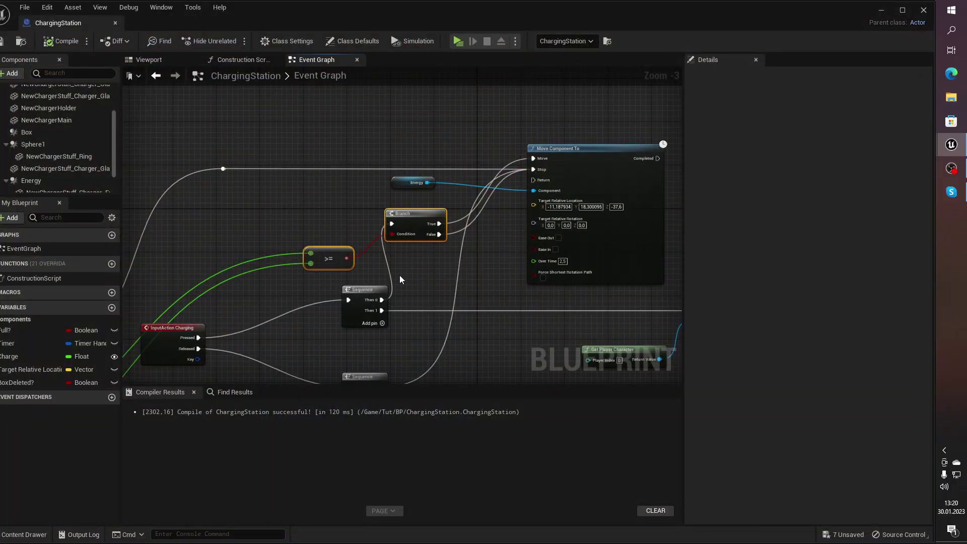
key("alt+p")
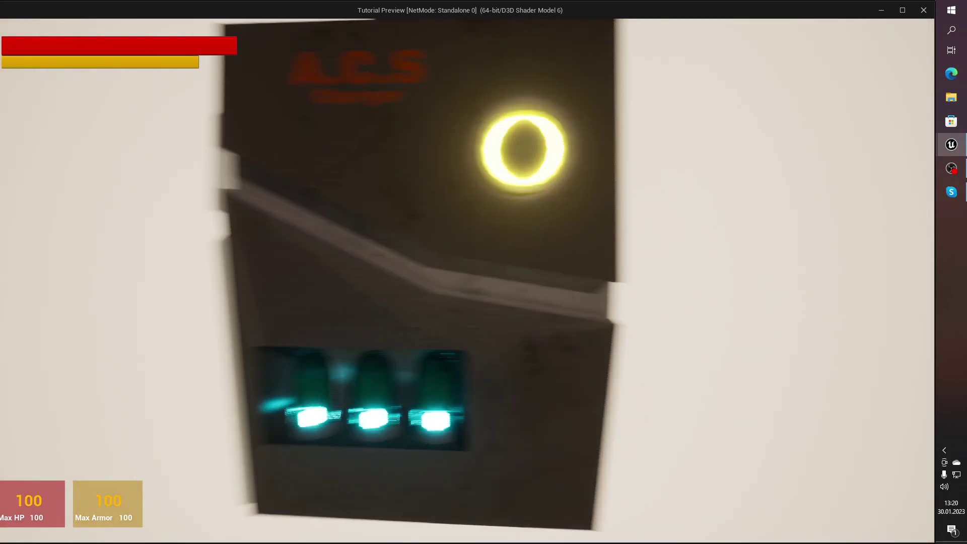
key("Escape")
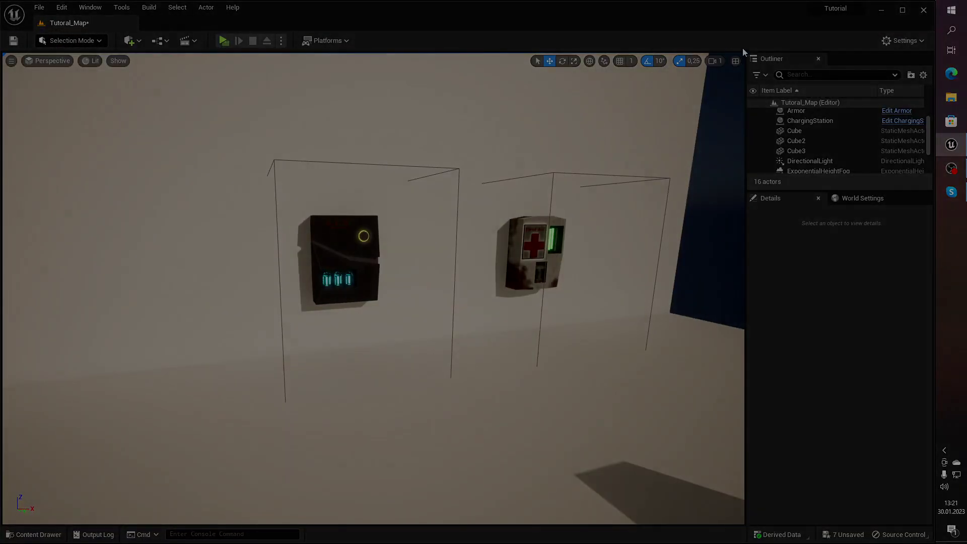